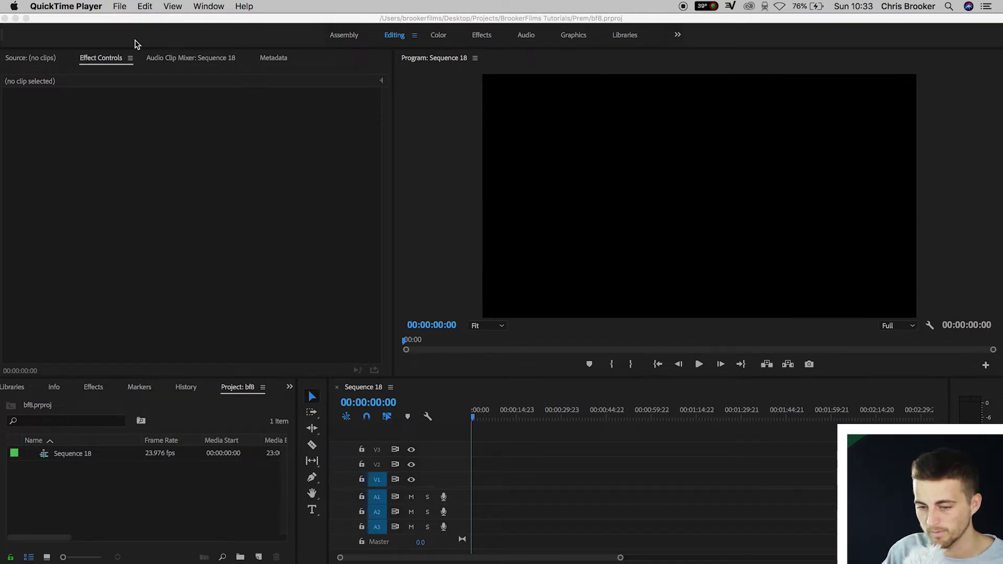
Create a new legacy title, Title 26, with the default settings.
{"action": "left_click", "coordinate": [224, 201]}
{"action": "left_click", "coordinate": [115, 7]}
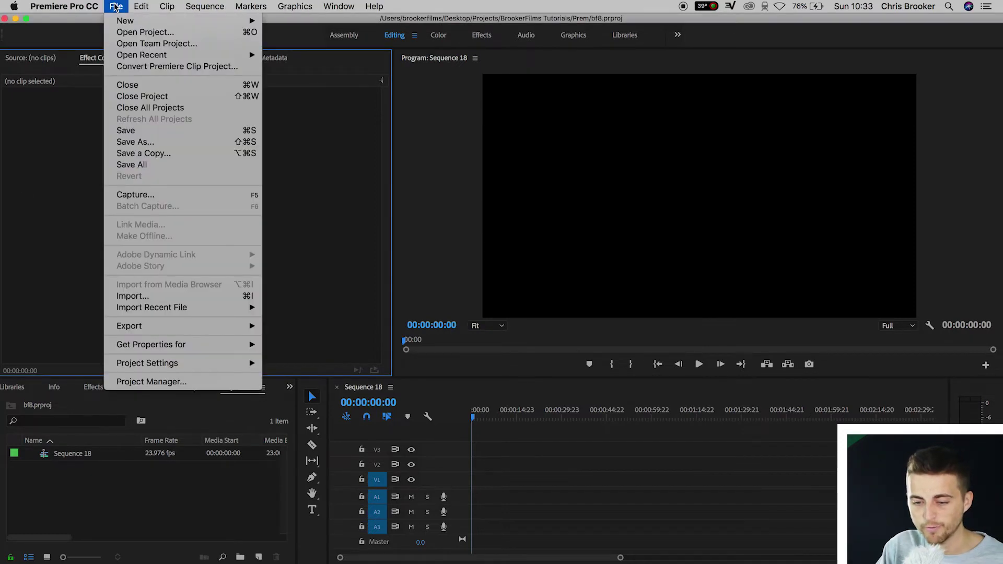
{"action": "mouse_move", "coordinate": [134, 21]}
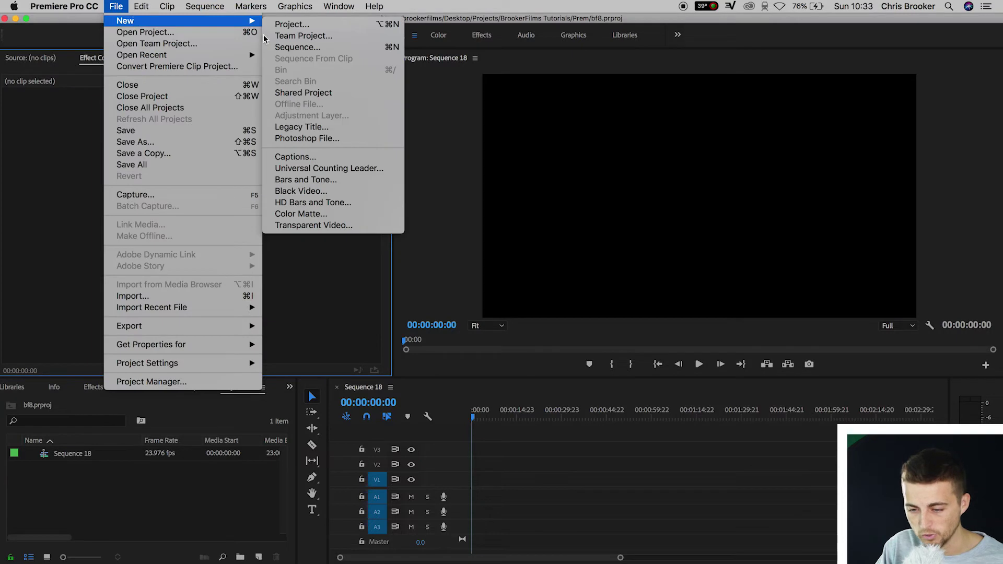
{"action": "left_click", "coordinate": [301, 126]}
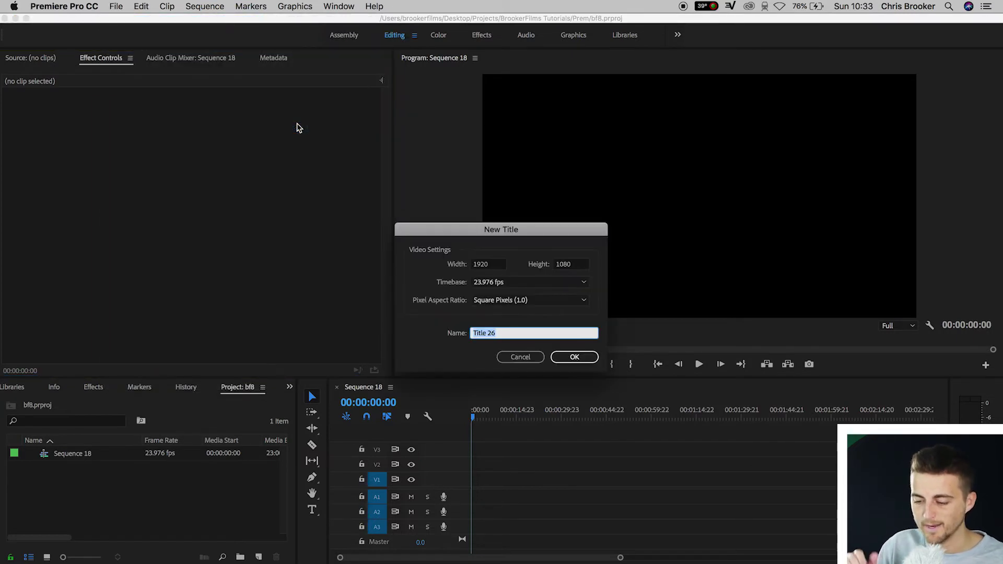
{"action": "key", "text": "Return"}
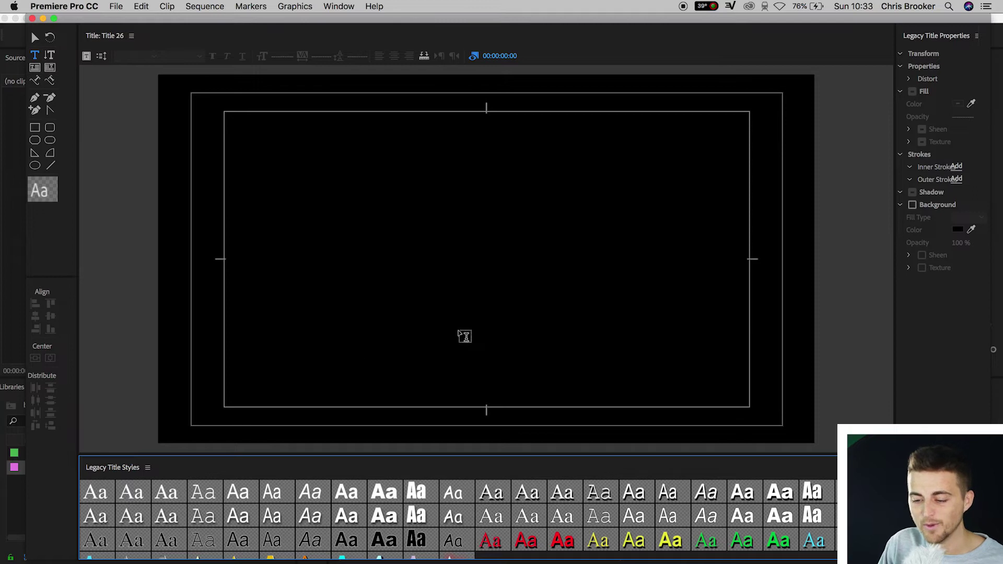
Type WOW in bold at size 208, centred horizontally and vertically, and close the editor.
{"action": "left_click", "coordinate": [334, 233]}
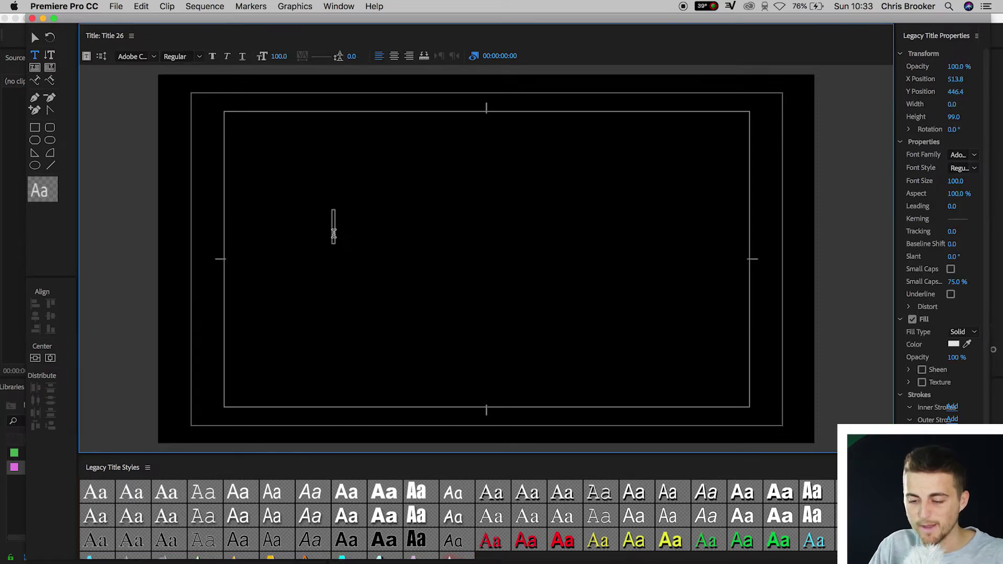
{"action": "type", "text": "WOW"}
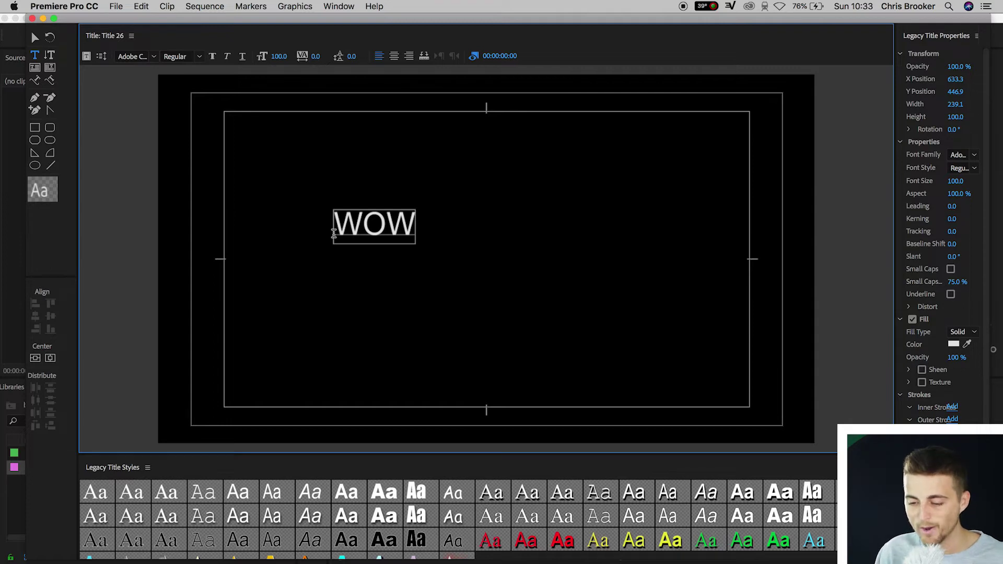
{"action": "key", "text": "super+a"}
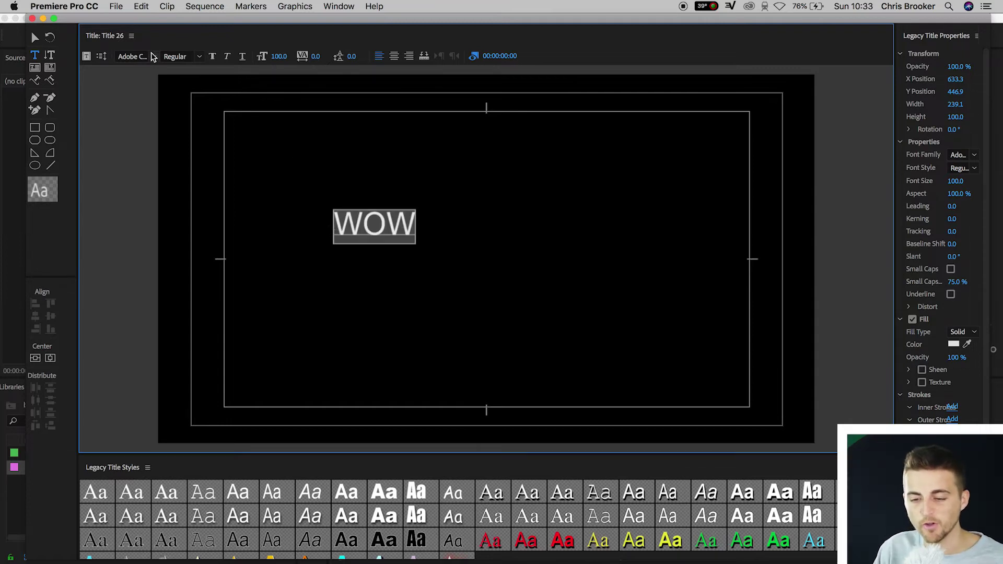
{"action": "left_click", "coordinate": [199, 57]}
{"action": "left_click", "coordinate": [193, 70]}
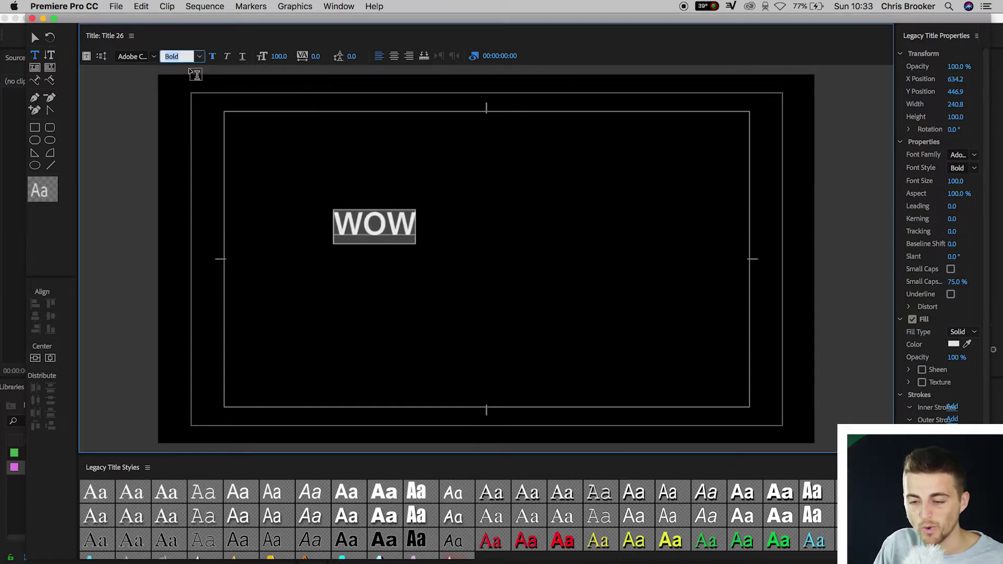
{"action": "left_click_drag", "start_coordinate": [278, 56], "coordinate": [321, 57]}
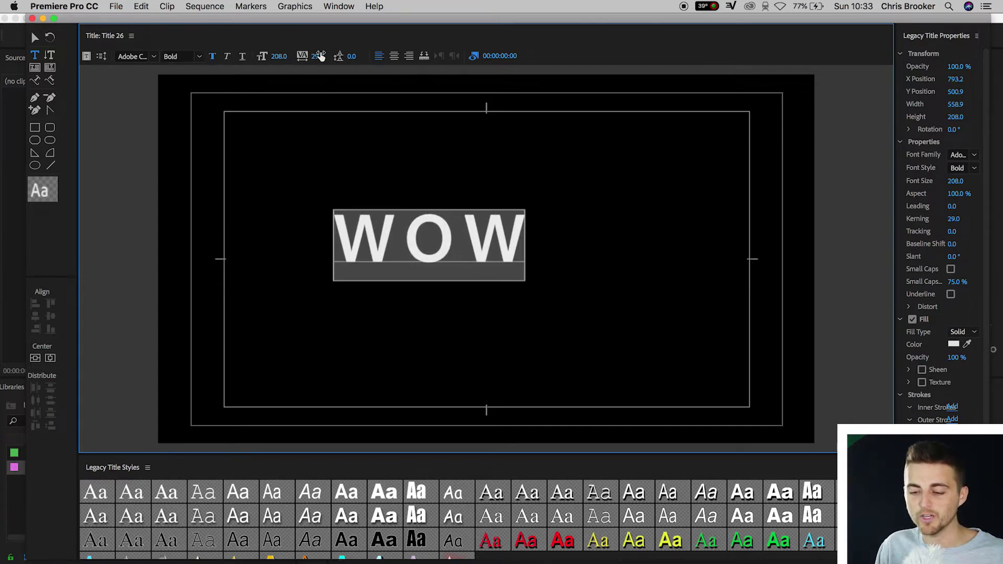
{"action": "left_click", "coordinate": [50, 358]}
{"action": "left_click", "coordinate": [36, 358]}
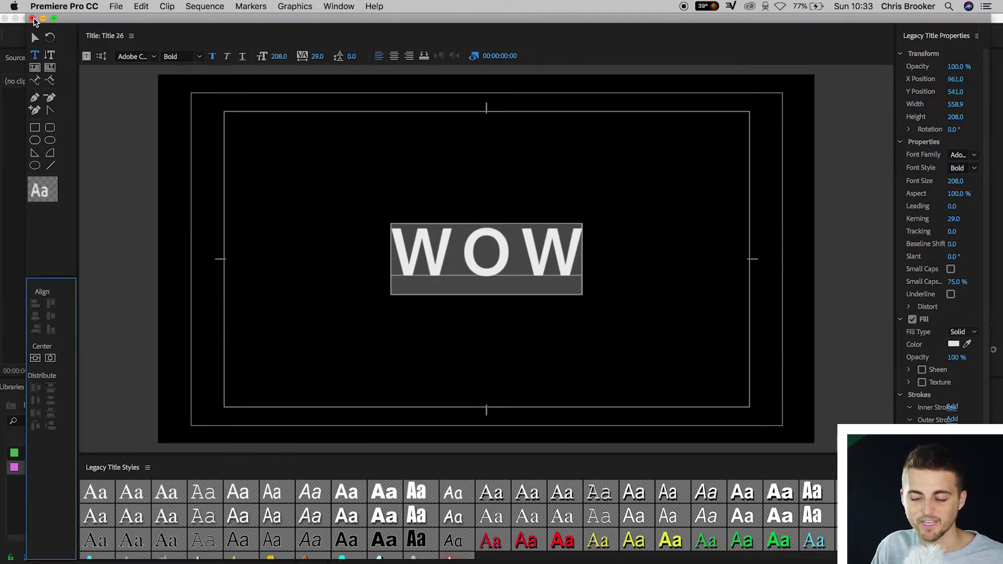
{"action": "left_click", "coordinate": [33, 19]}
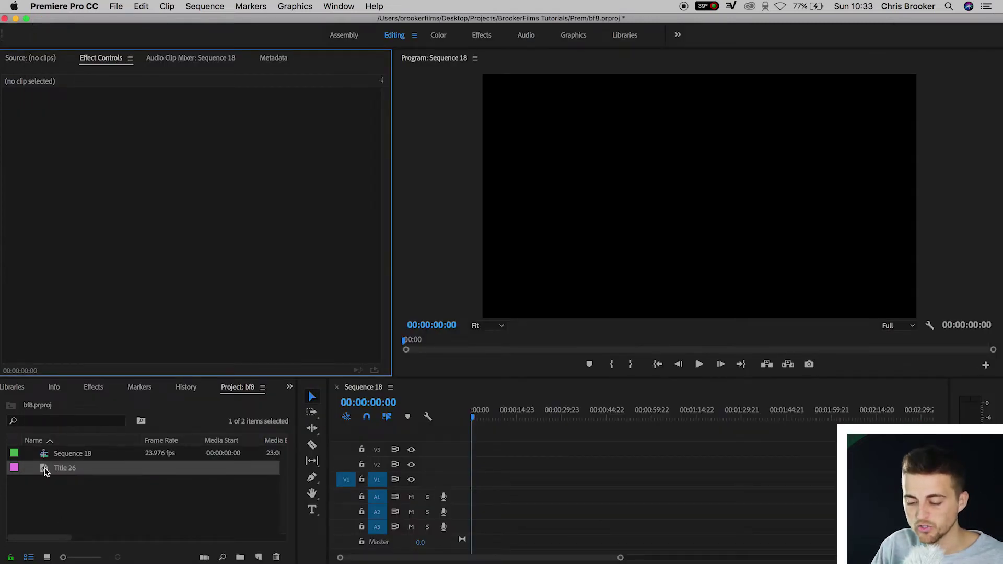
Put Title 26 at the start of V1 and apply Drop Shadow, found by searching 'drop'.
{"action": "left_click_drag", "start_coordinate": [47, 471], "coordinate": [473, 478]}
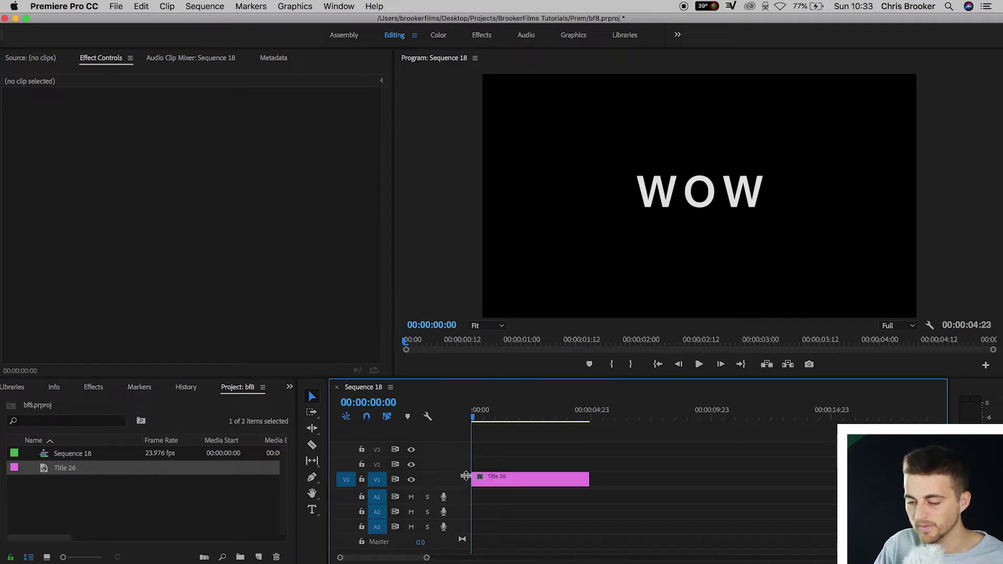
{"action": "left_click_drag", "start_coordinate": [487, 417], "coordinate": [516, 418]}
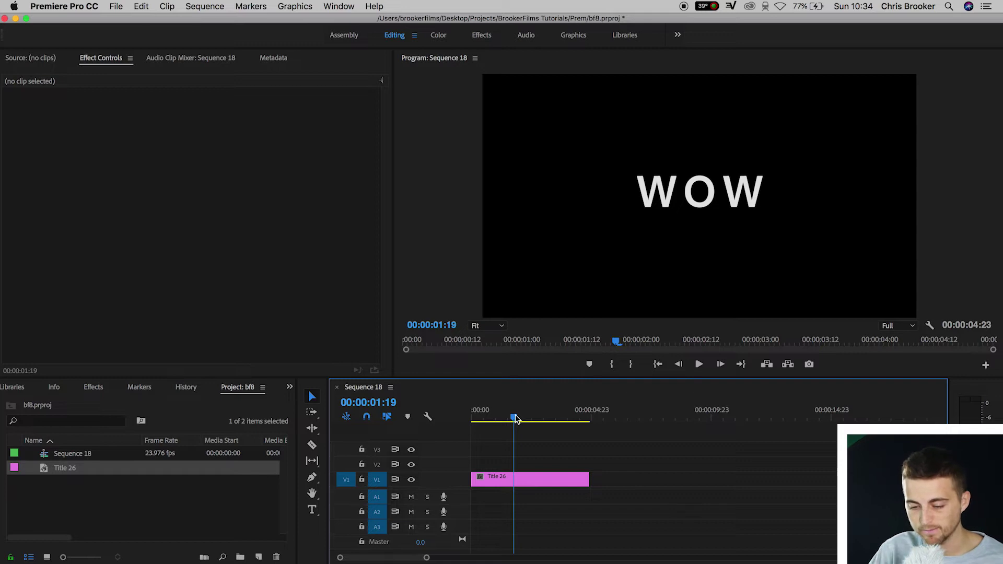
{"action": "left_click", "coordinate": [91, 387]}
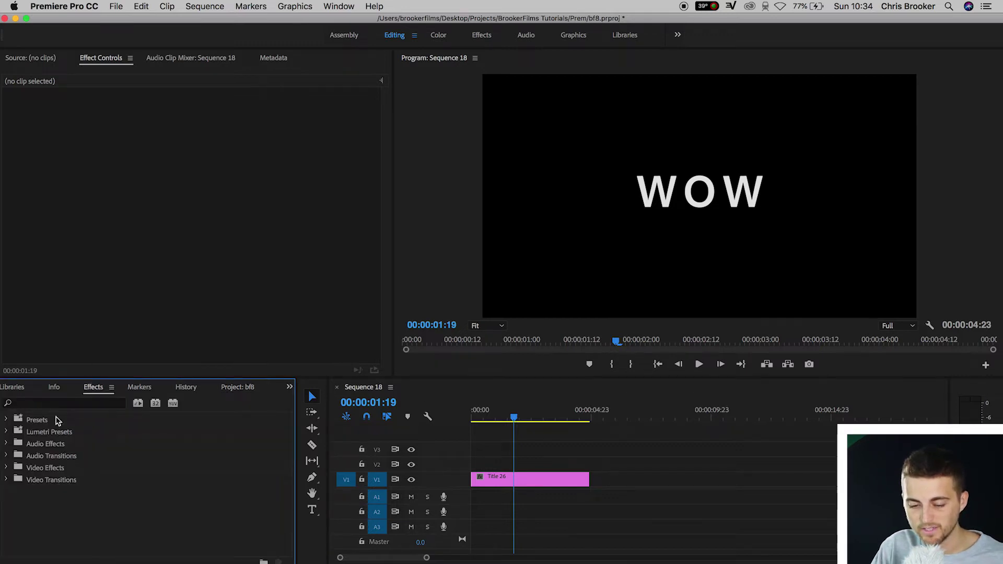
{"action": "left_click", "coordinate": [56, 403]}
{"action": "type", "text": "drop"}
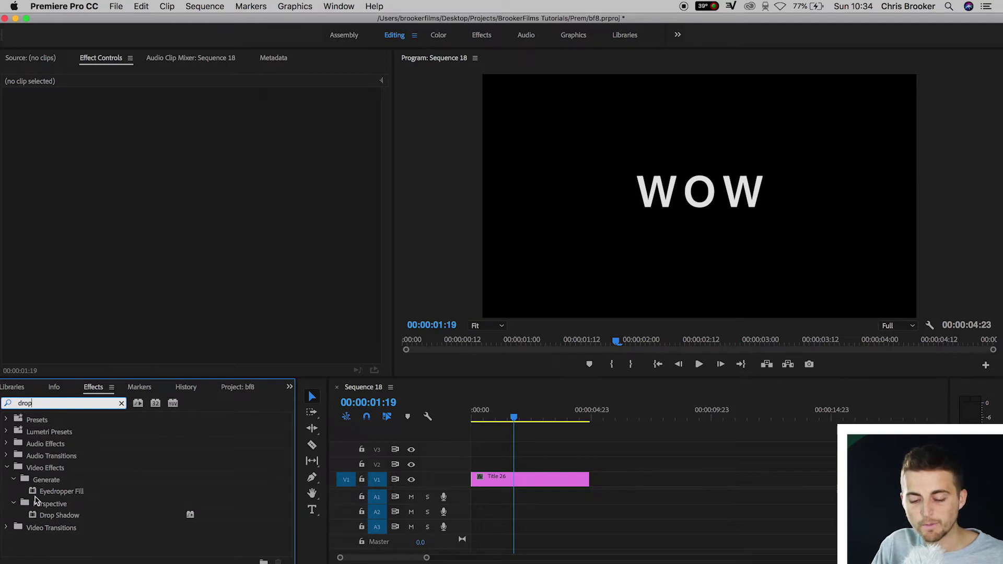
{"action": "left_click", "coordinate": [53, 505]}
{"action": "left_click", "coordinate": [57, 515]}
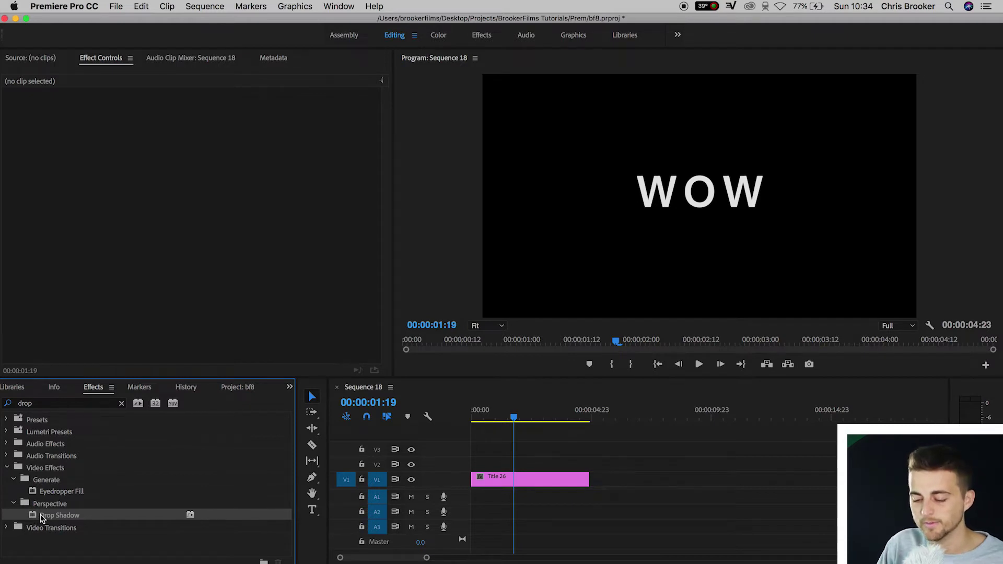
{"action": "left_click_drag", "start_coordinate": [42, 517], "coordinate": [556, 480]}
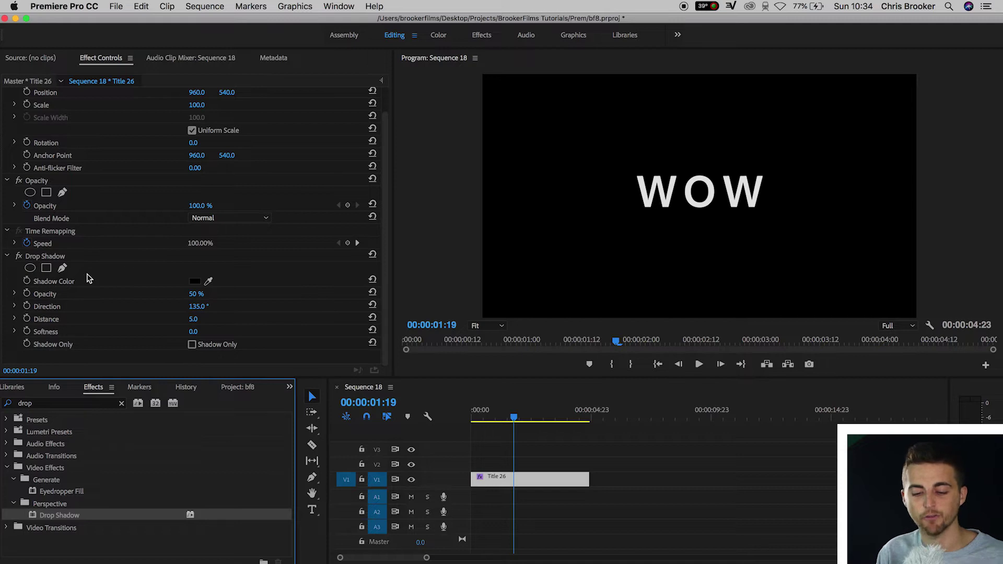
Set the drop shadow colour to bright red and zoom the Program monitor to 150%.
{"action": "left_click", "coordinate": [62, 285]}
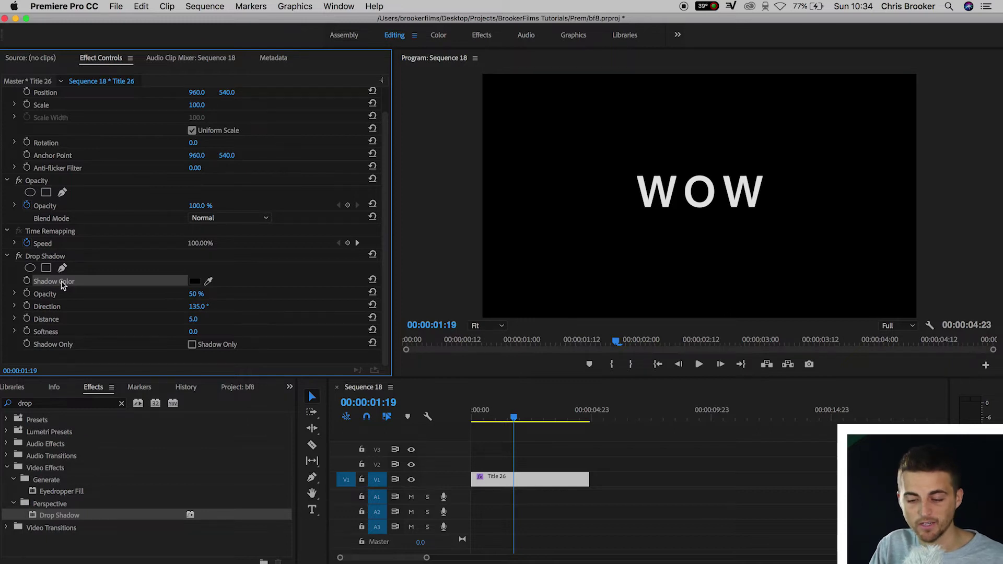
{"action": "left_click", "coordinate": [195, 283]}
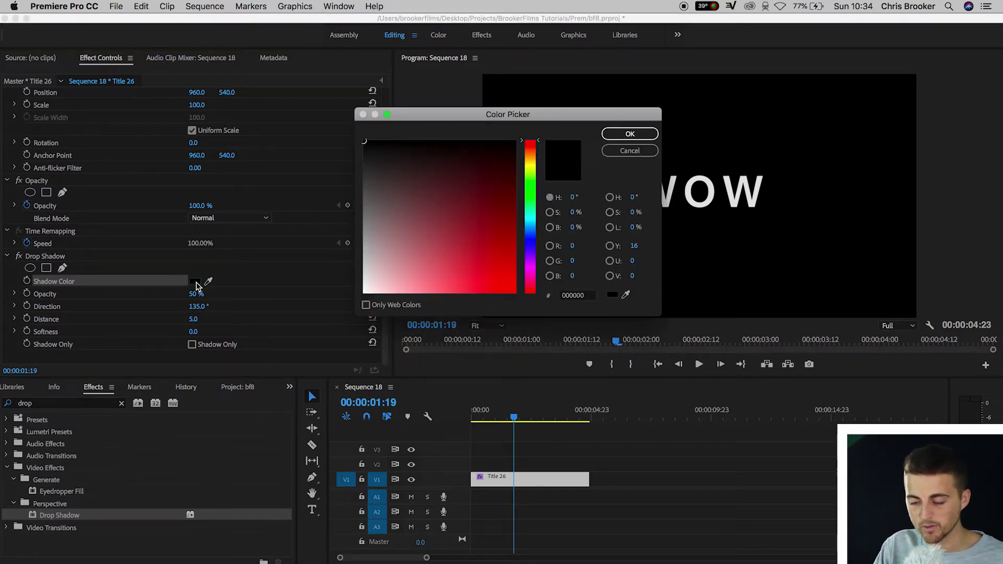
{"action": "left_click_drag", "start_coordinate": [490, 179], "coordinate": [541, 291]}
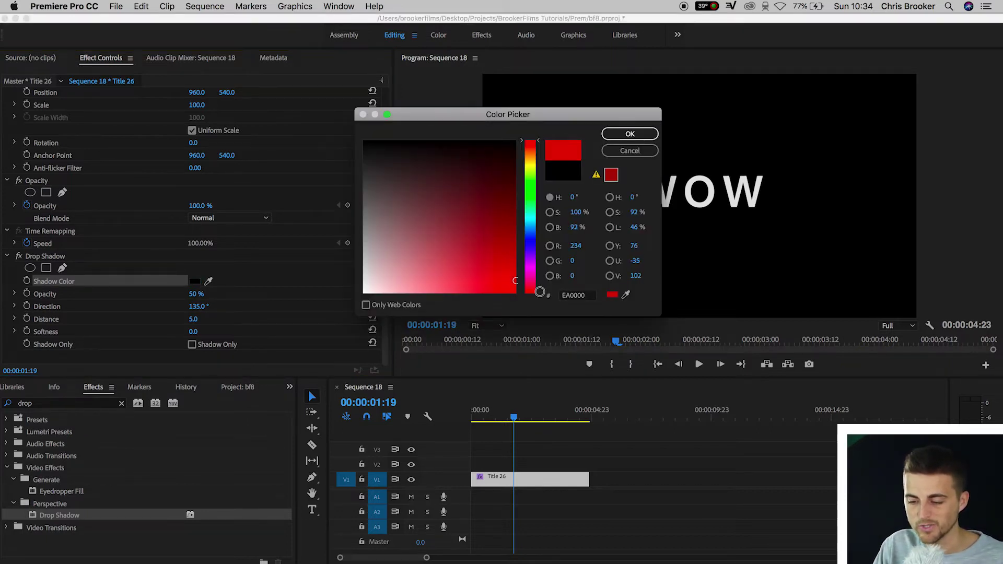
{"action": "left_click", "coordinate": [630, 134]}
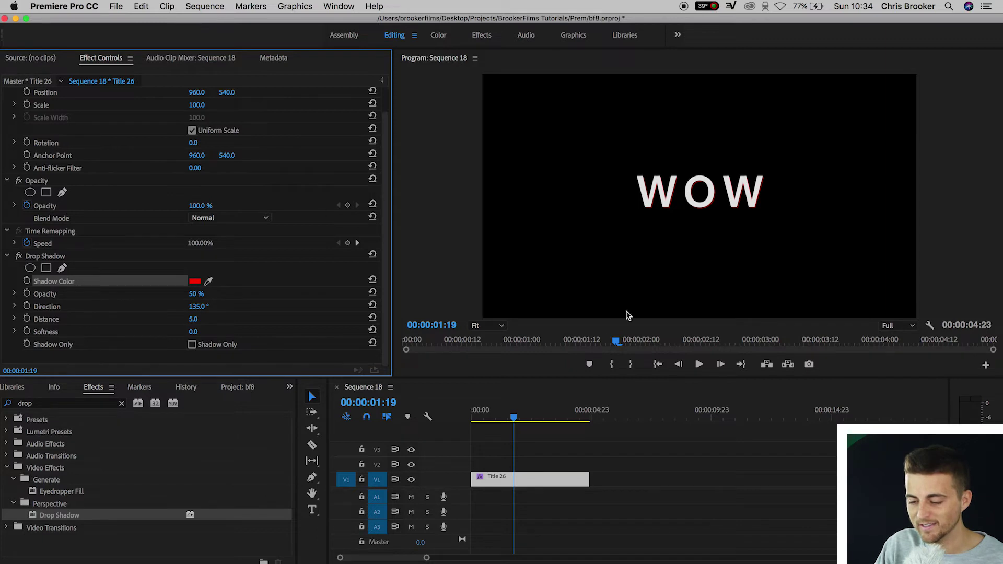
{"action": "left_click", "coordinate": [485, 325]}
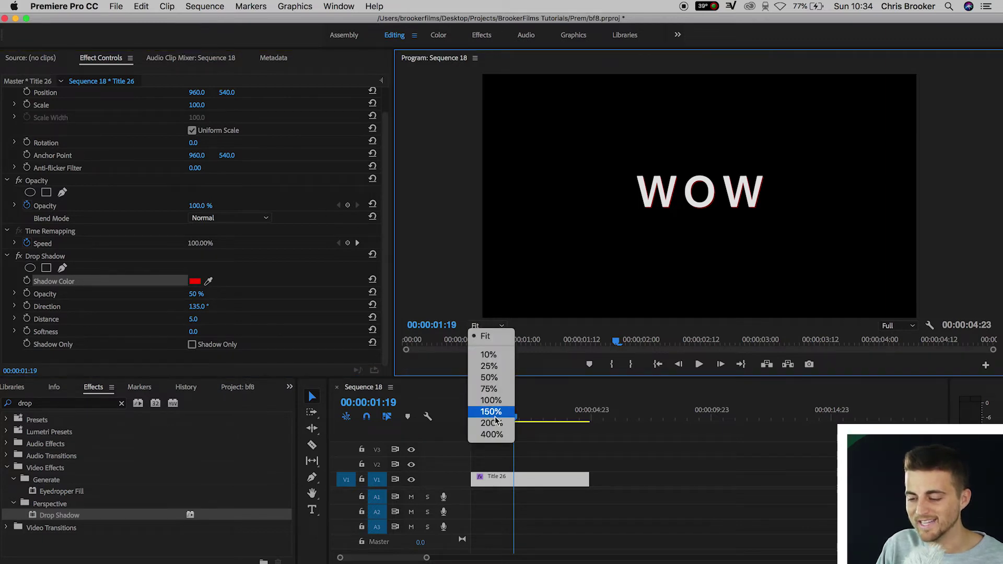
{"action": "left_click", "coordinate": [492, 412]}
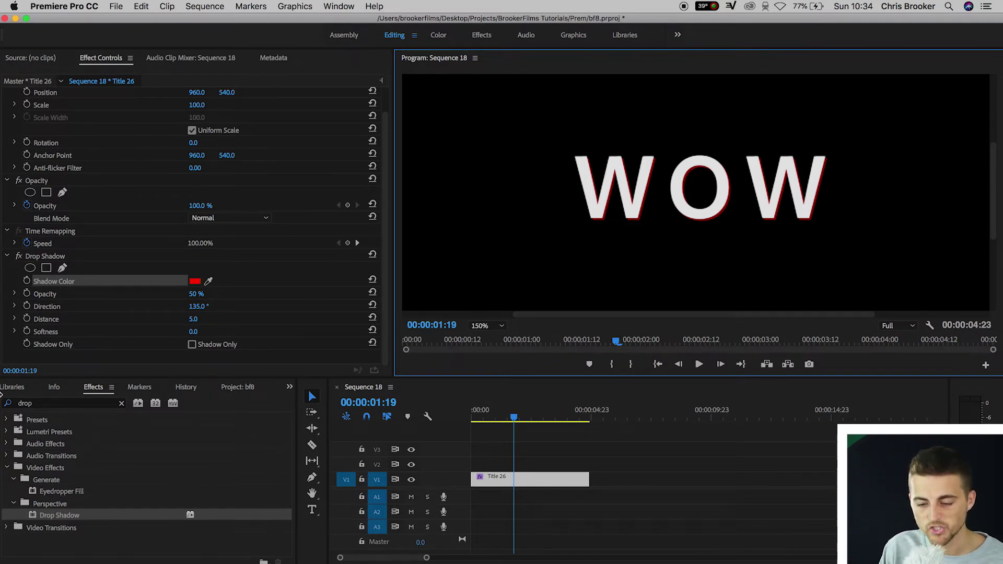
Set the red shadow's opacity to 100% and its direction to 1x109°.
{"action": "left_click", "coordinate": [51, 295]}
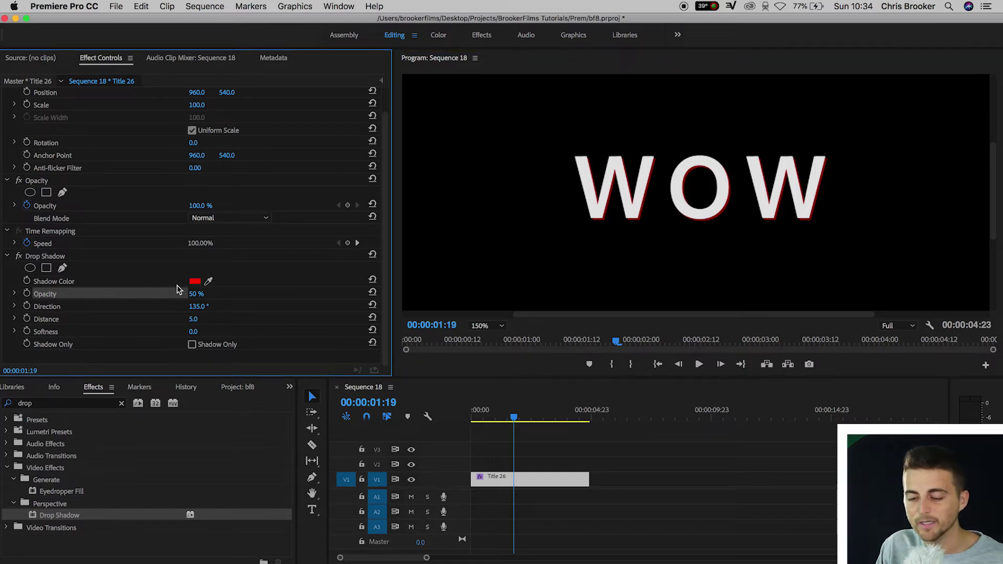
{"action": "left_click_drag", "start_coordinate": [196, 294], "coordinate": [204, 295]}
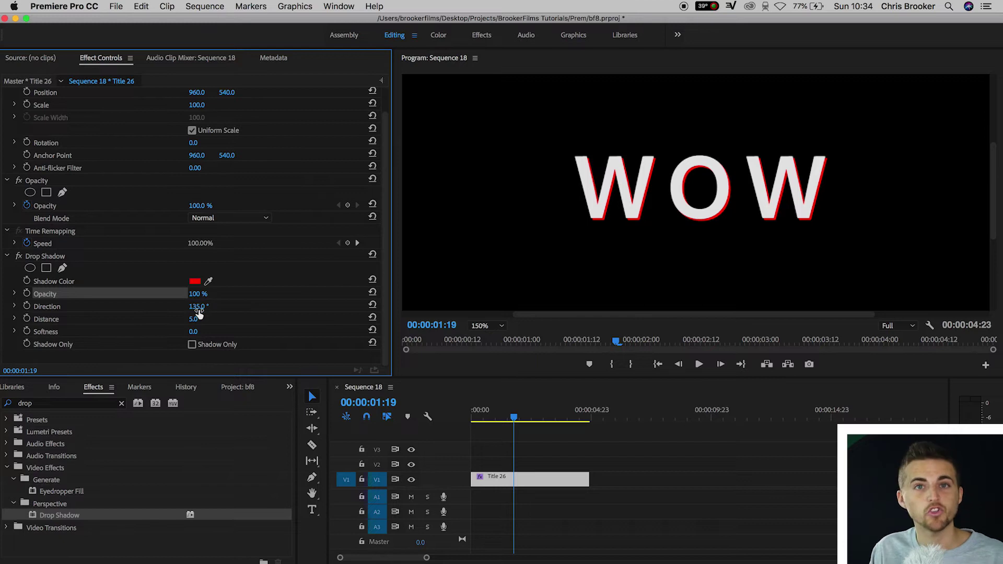
{"action": "left_click_drag", "start_coordinate": [198, 312], "coordinate": [187, 312]}
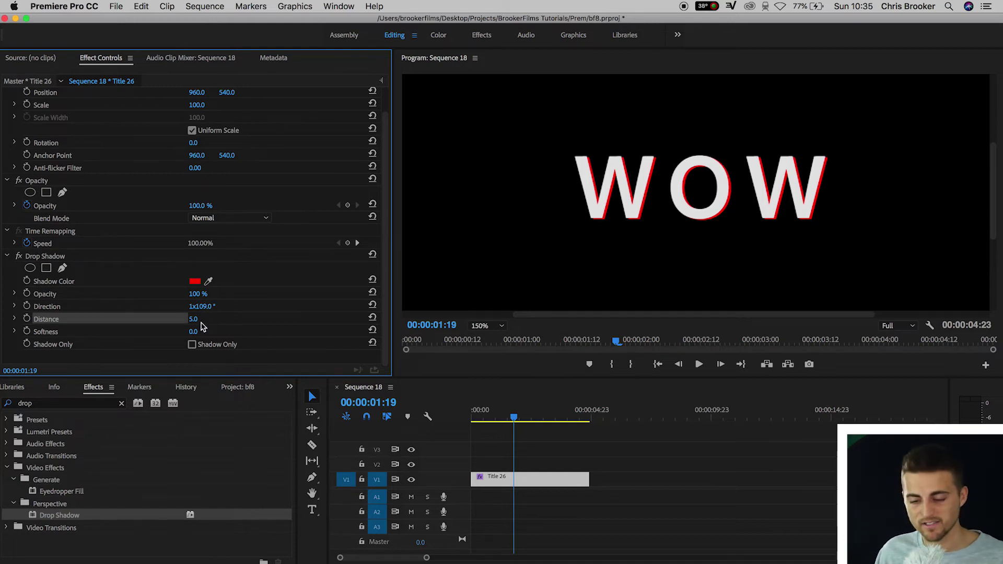
Set the shadow distance to 6.0.
{"action": "mouse_move", "coordinate": [194, 319]}
{"action": "left_mouse_down"}
{"action": "mouse_move", "coordinate": [245, 319]}
{"action": "mouse_move", "coordinate": [196, 319]}
{"action": "mouse_move", "coordinate": [204, 320]}
{"action": "left_mouse_up"}
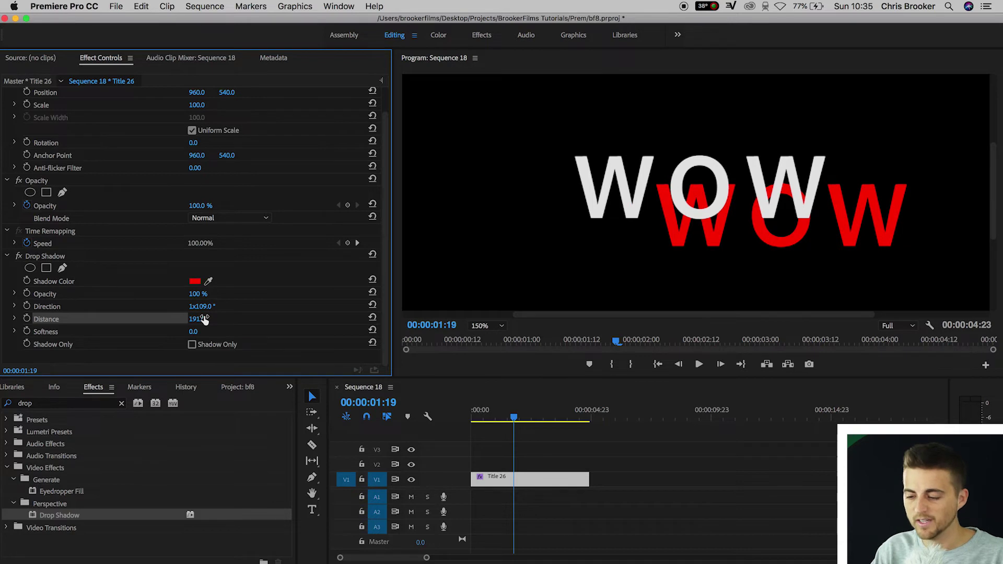
{"action": "key", "text": "super+z"}
{"action": "left_click", "coordinate": [194, 319]}
{"action": "type", "text": "2"}
{"action": "key", "text": "Return"}
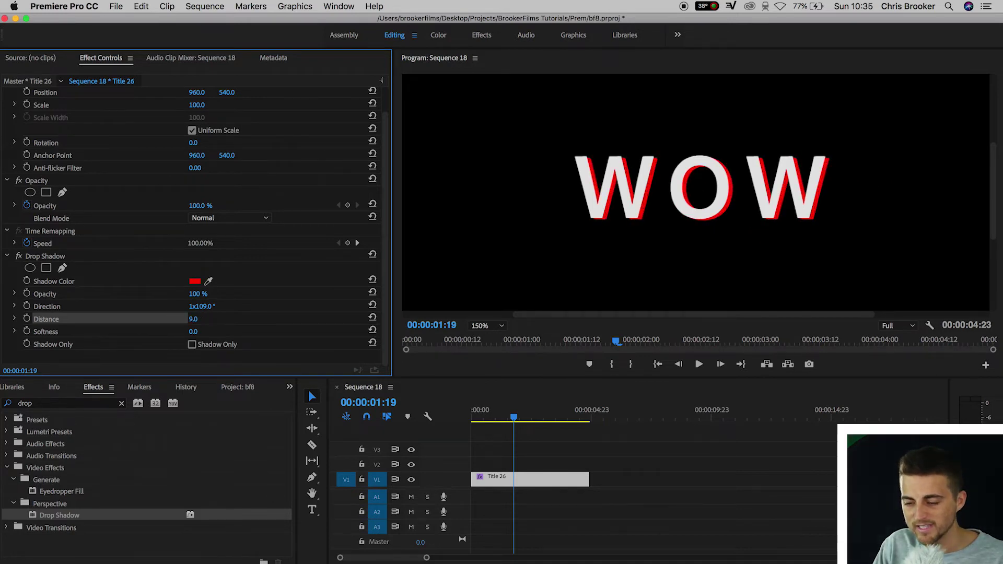
{"action": "type", "text": "6"}
{"action": "key", "text": "Return"}
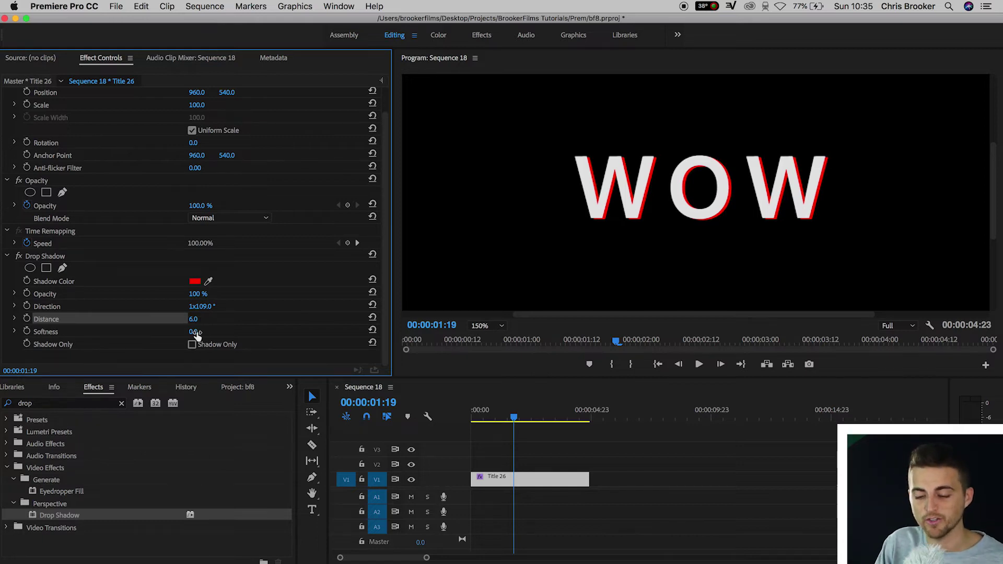
Try a softness of 221, then undo it to keep the shadow hard at 0.
{"action": "left_click", "coordinate": [194, 332]}
{"action": "type", "text": "221"}
{"action": "key", "text": "Return"}
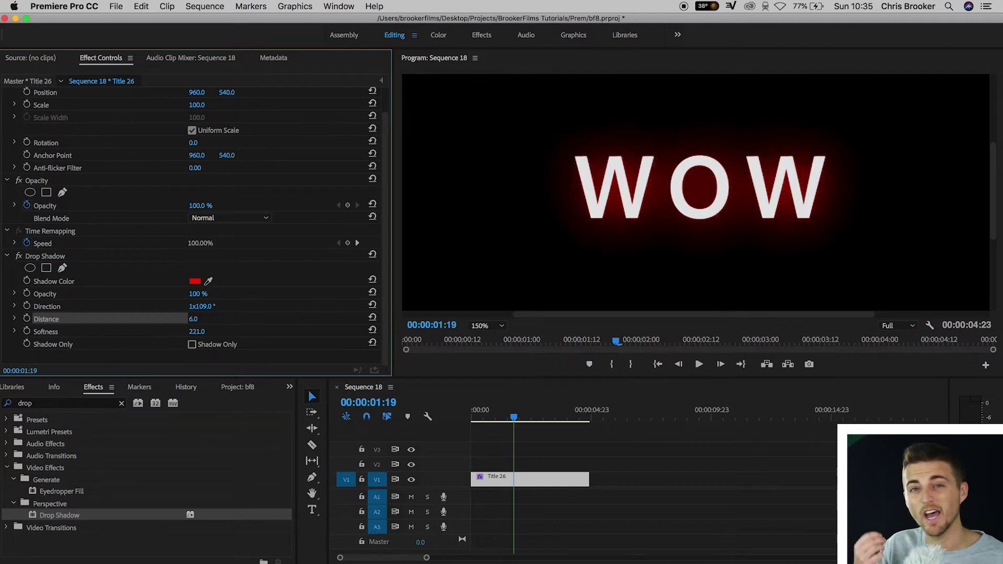
{"action": "key", "text": "super+z"}
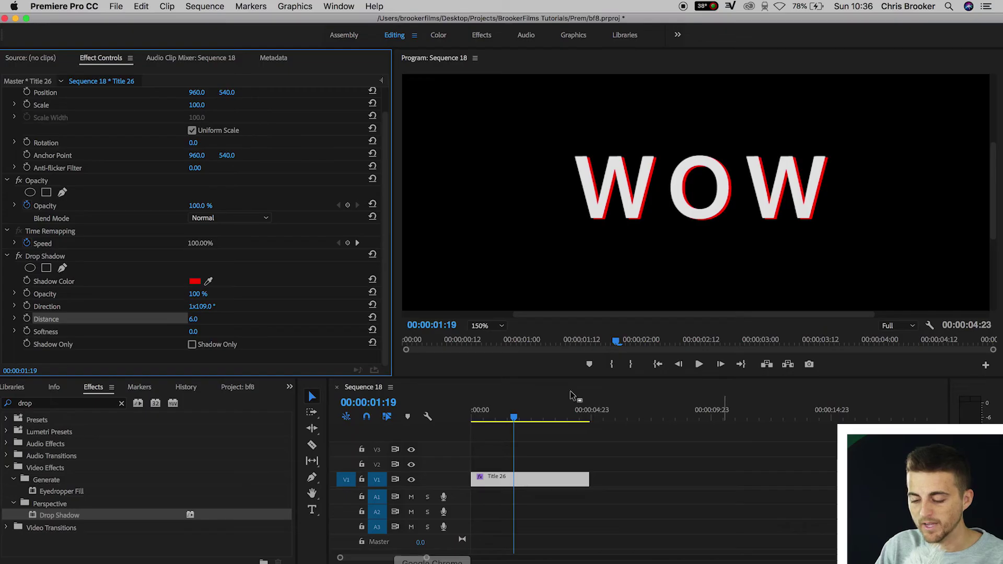
{"action": "left_click", "coordinate": [508, 480]}
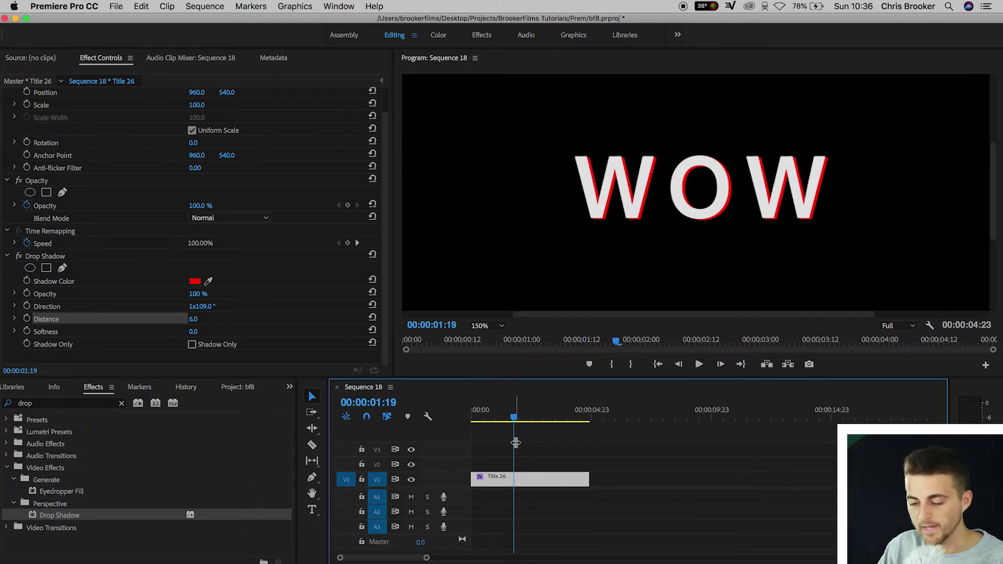
{"action": "left_click", "coordinate": [625, 417]}
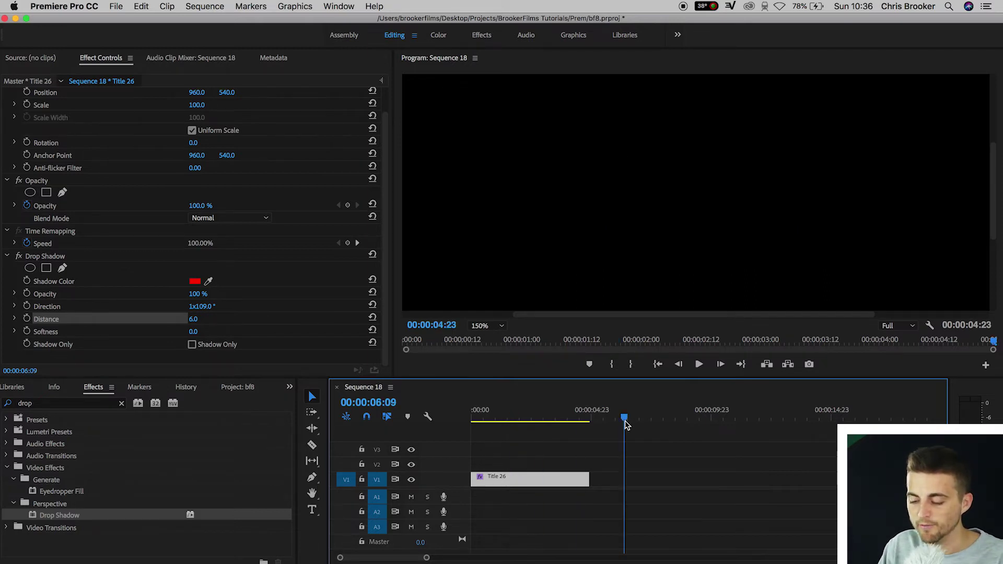
{"action": "key", "text": "ctrl+v"}
{"action": "key", "text": "ctrl+v"}
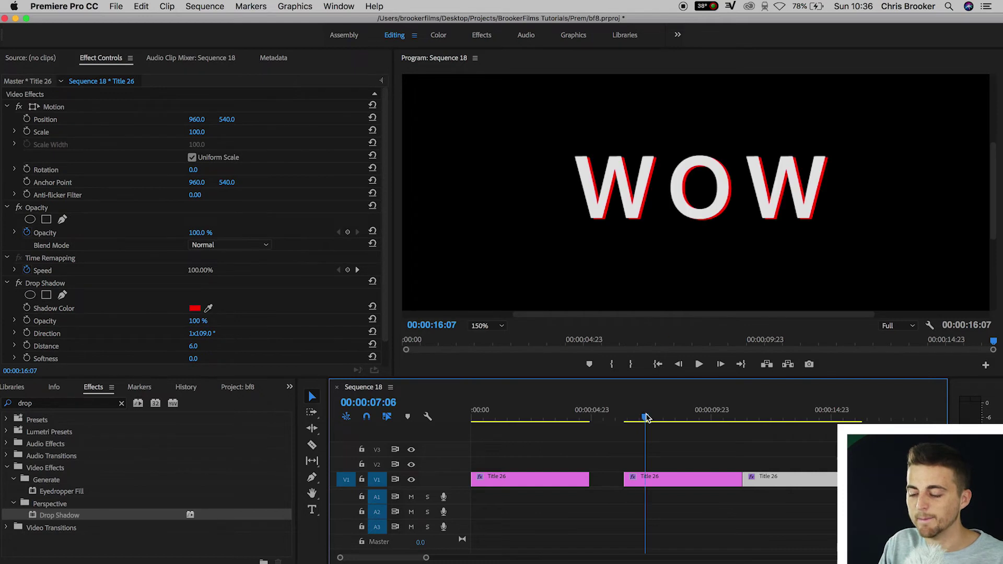
{"action": "left_click_drag", "start_coordinate": [838, 454], "coordinate": [680, 456]}
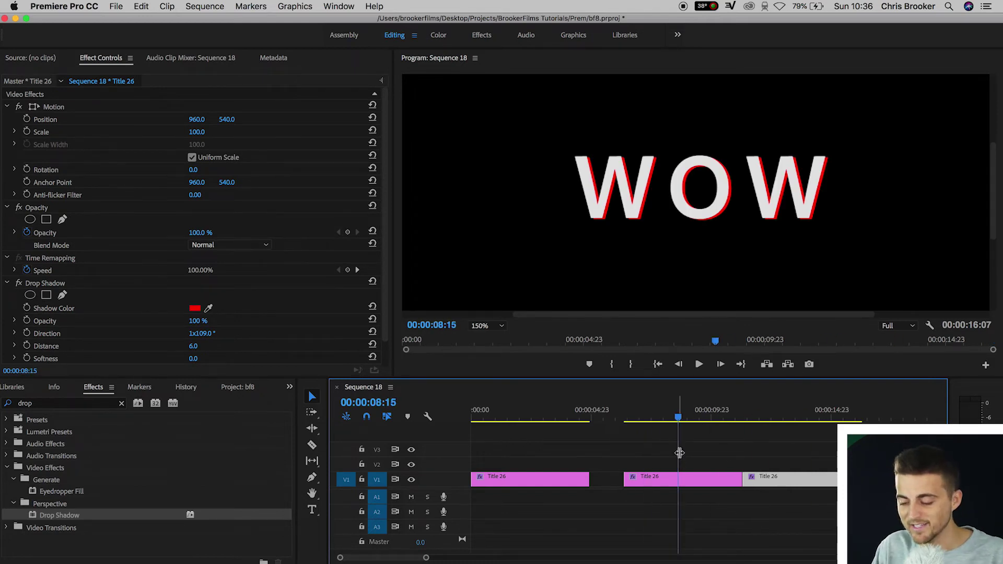
{"action": "key", "text": "ctrl+z"}
{"action": "key", "text": "ctrl+z"}
{"action": "left_click_drag", "start_coordinate": [574, 413], "coordinate": [512, 417]}
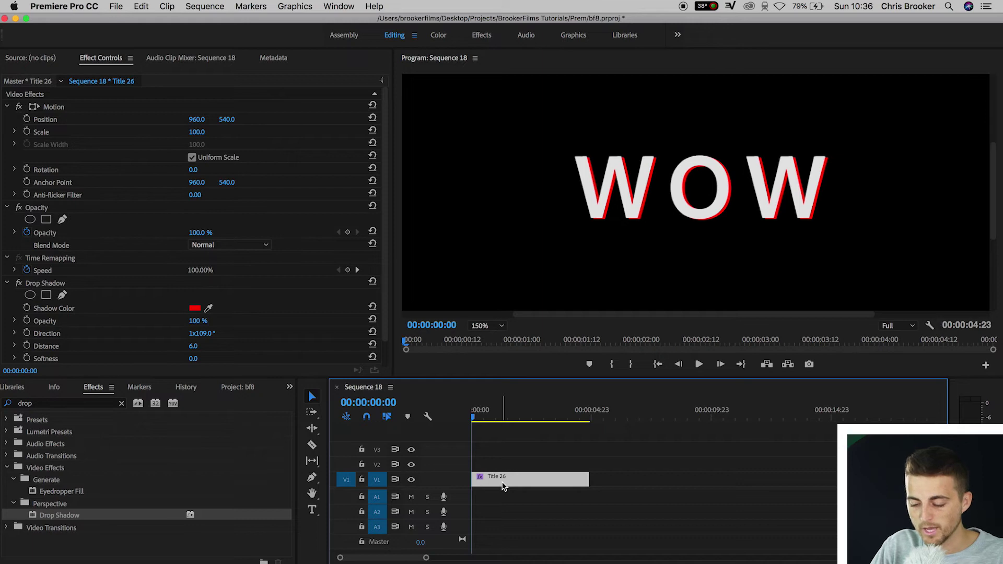
Alt-drag Title 26 up to V2 as Copy 01, then duplicate that copy onto V3 as Copy 02.
{"action": "left_click_drag", "start_coordinate": [503, 485], "coordinate": [502, 468]}
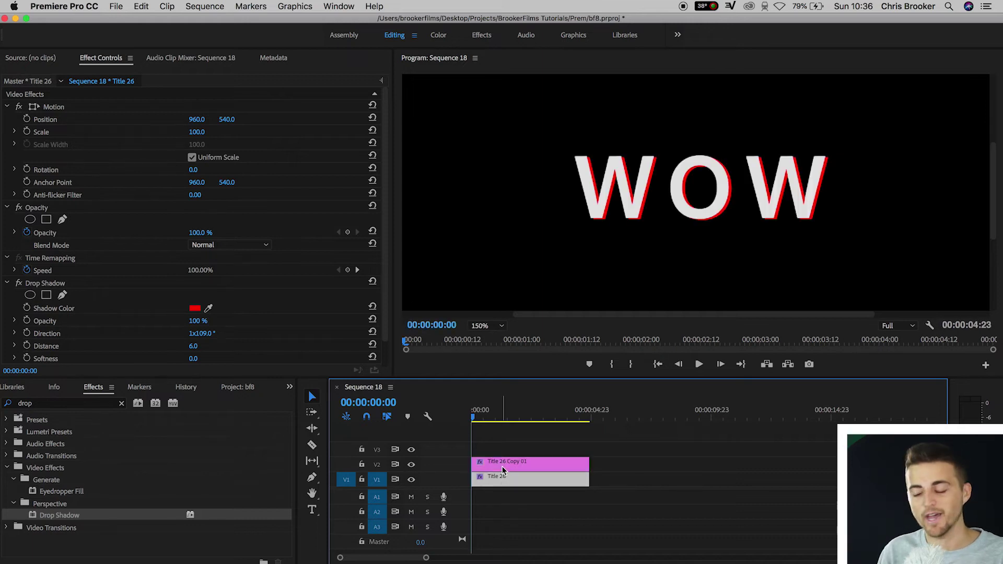
{"action": "left_click", "coordinate": [503, 466]}
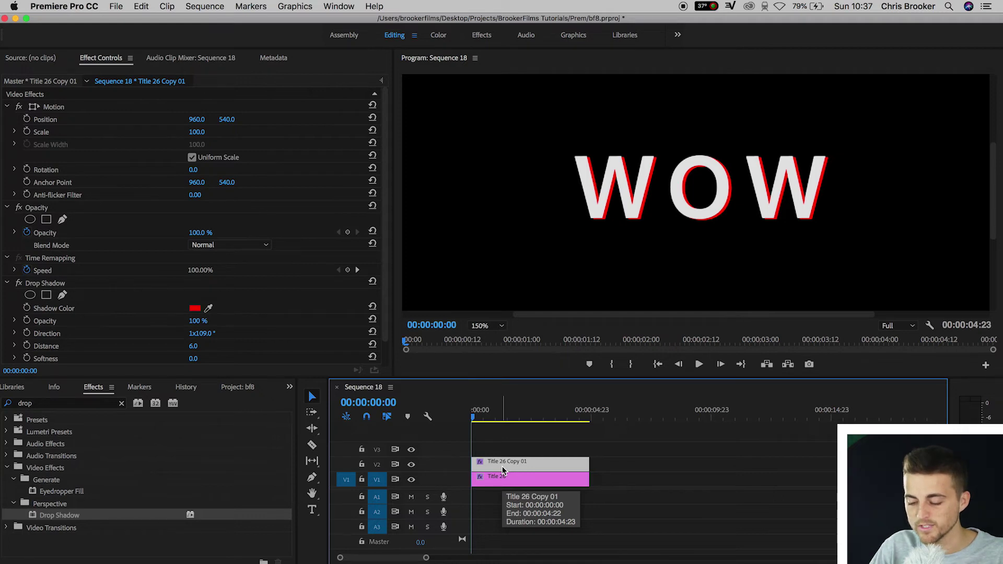
{"action": "left_click_drag", "start_coordinate": [502, 466], "coordinate": [512, 457]}
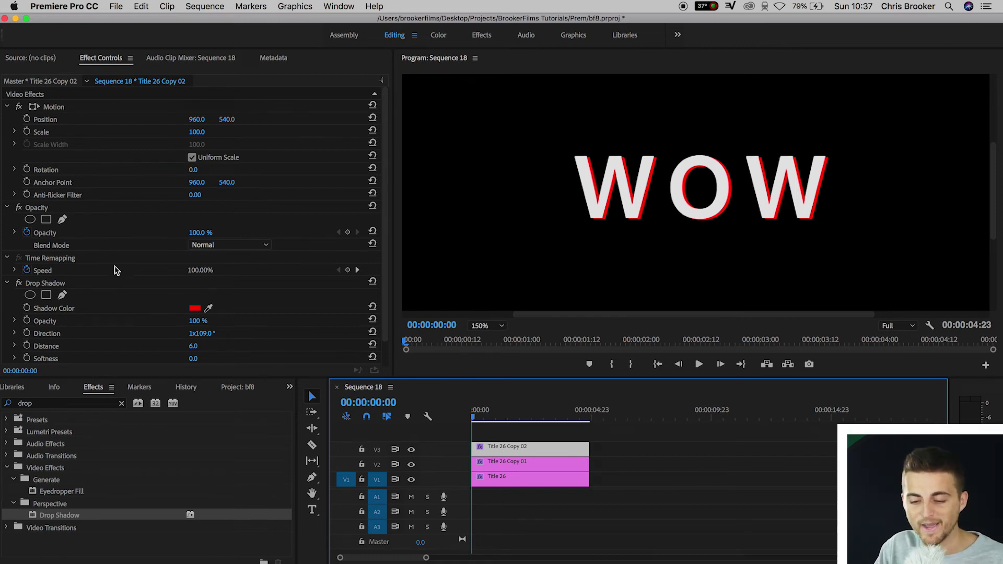
Draw a four-point opacity pen mask around the first W on the top copy.
{"action": "left_click", "coordinate": [63, 220]}
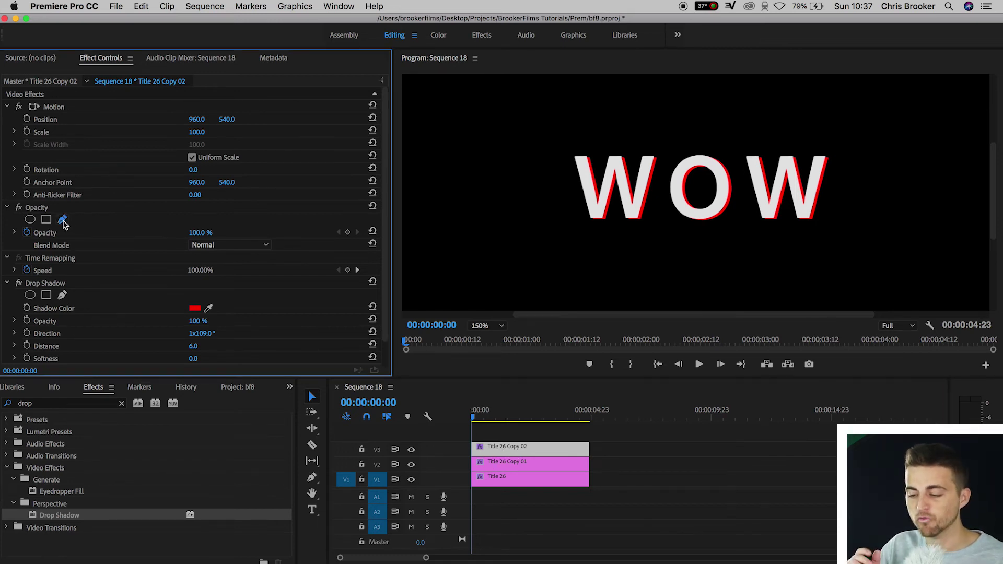
{"action": "left_click", "coordinate": [563, 148]}
{"action": "left_click", "coordinate": [562, 245]}
{"action": "left_click", "coordinate": [665, 234]}
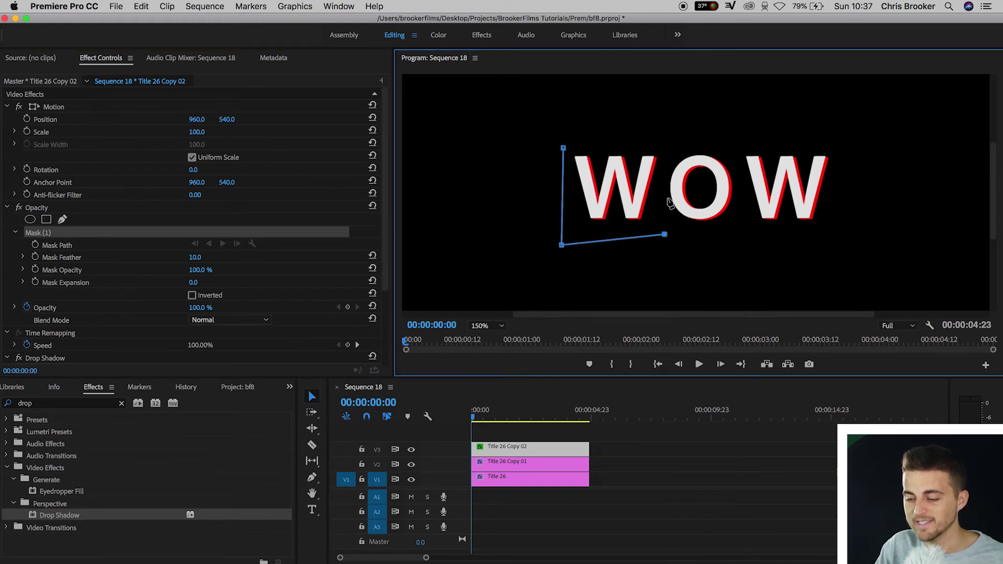
{"action": "left_click", "coordinate": [667, 135]}
{"action": "left_click", "coordinate": [564, 149]}
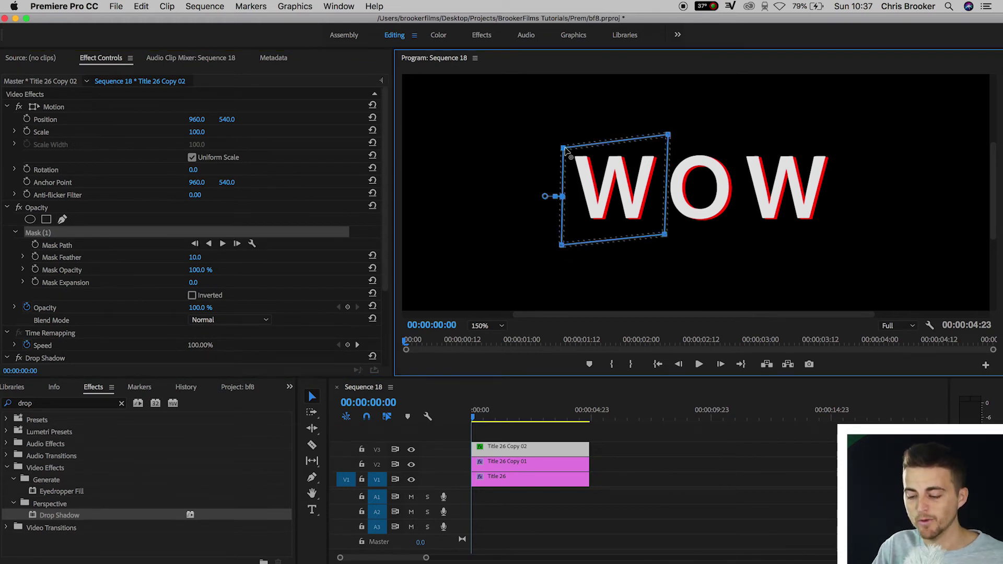
Mask the O on Title 26 Copy 01 with a four-point pen mask.
{"action": "left_click", "coordinate": [498, 461]}
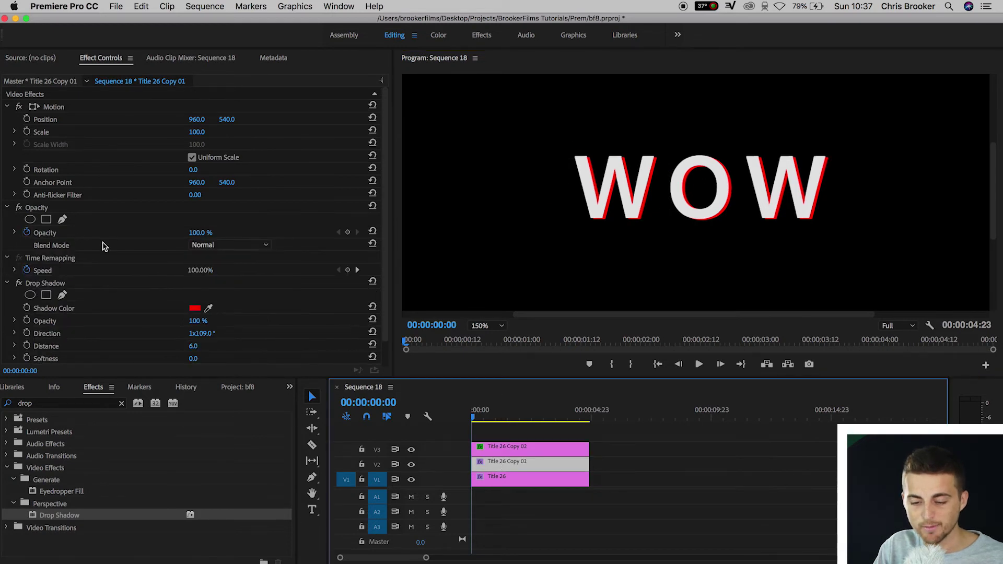
{"action": "left_click", "coordinate": [61, 220]}
{"action": "left_click", "coordinate": [669, 140]}
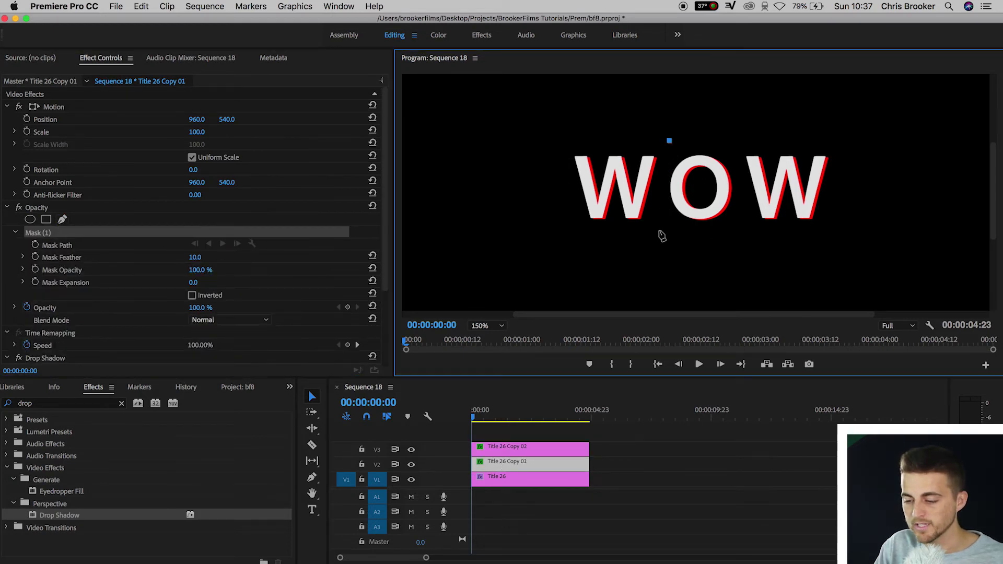
{"action": "left_click", "coordinate": [659, 231]}
{"action": "left_click", "coordinate": [751, 236]}
{"action": "left_click", "coordinate": [729, 144]}
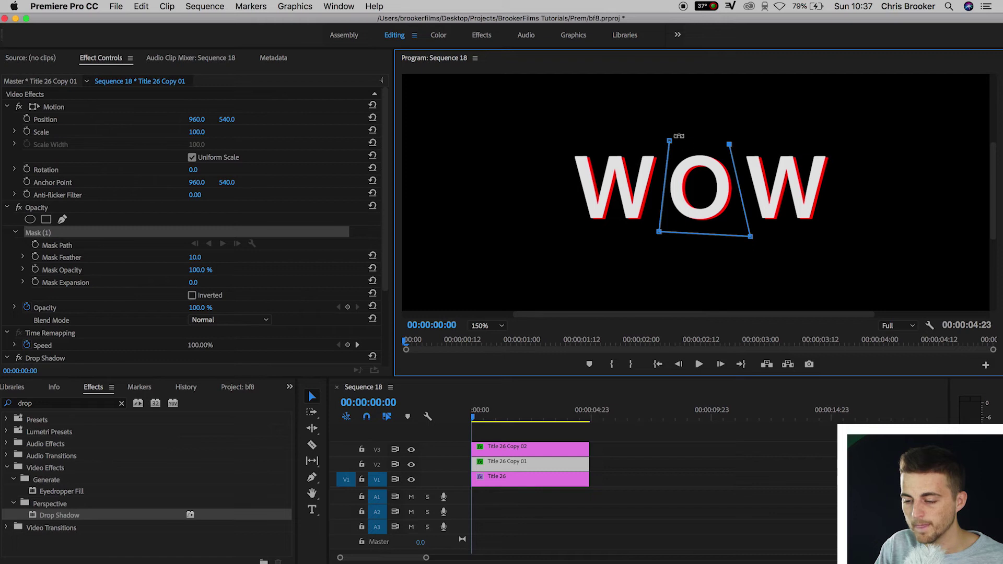
{"action": "left_click", "coordinate": [669, 141]}
Mask the last W on Title 26 with a four-point pen mask.
{"action": "left_click", "coordinate": [488, 473]}
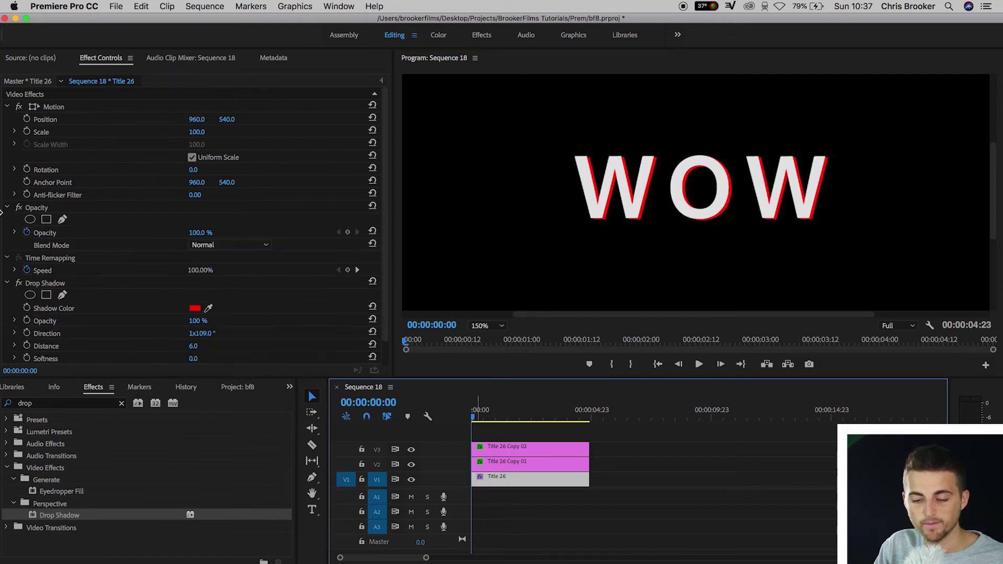
{"action": "left_click", "coordinate": [62, 220]}
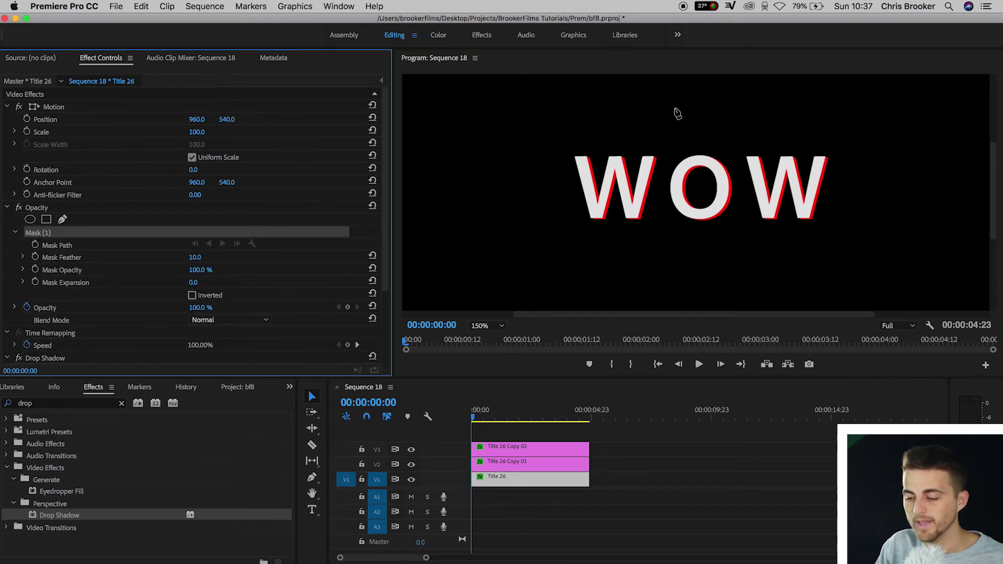
{"action": "left_click", "coordinate": [734, 142]}
{"action": "left_click", "coordinate": [740, 240]}
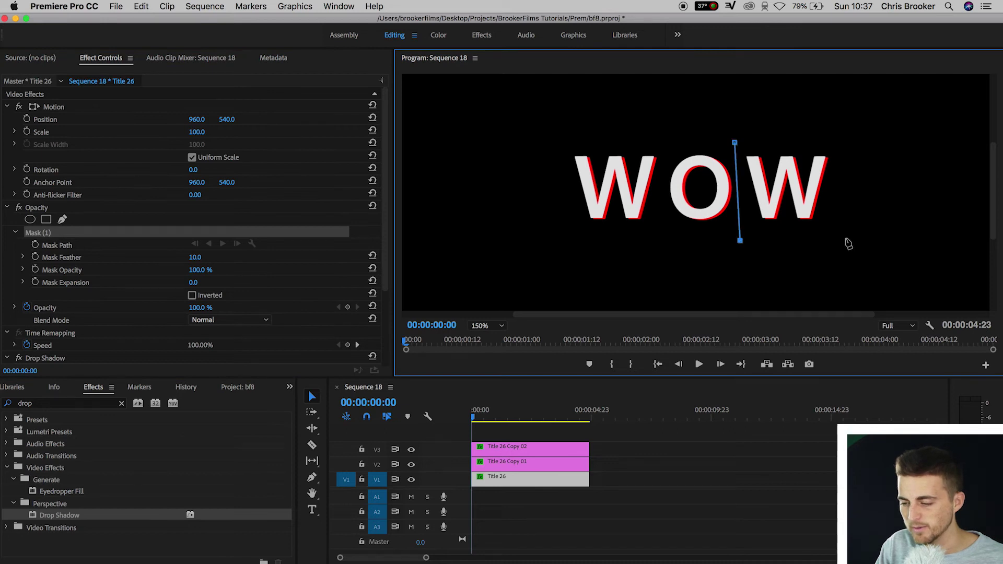
{"action": "left_click", "coordinate": [846, 238]}
{"action": "left_click", "coordinate": [833, 128]}
{"action": "left_click", "coordinate": [735, 142]}
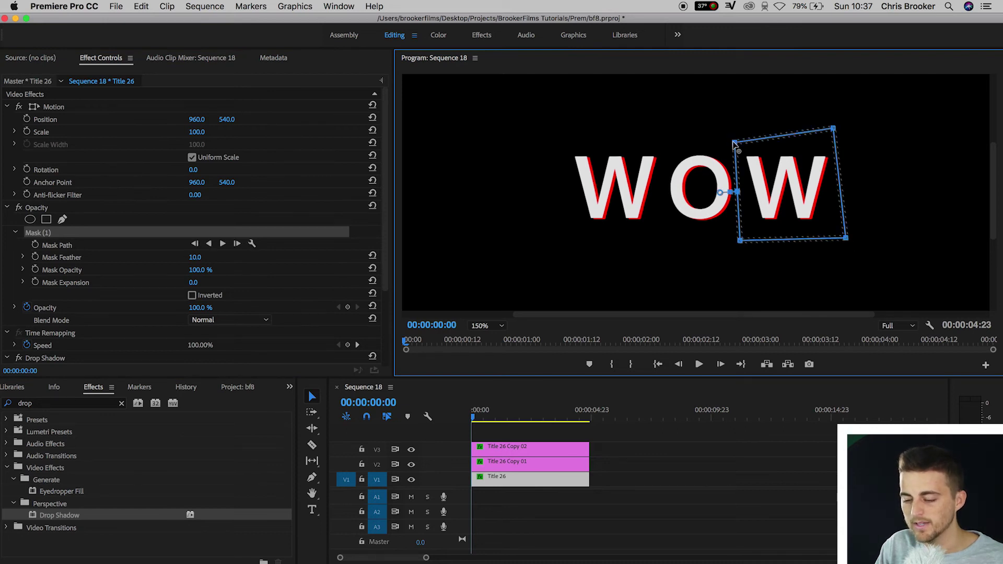
Toggle each track's visibility on and off to check the three letter masks.
{"action": "left_click", "coordinate": [412, 480]}
{"action": "left_click", "coordinate": [412, 479]}
{"action": "left_click", "coordinate": [411, 464]}
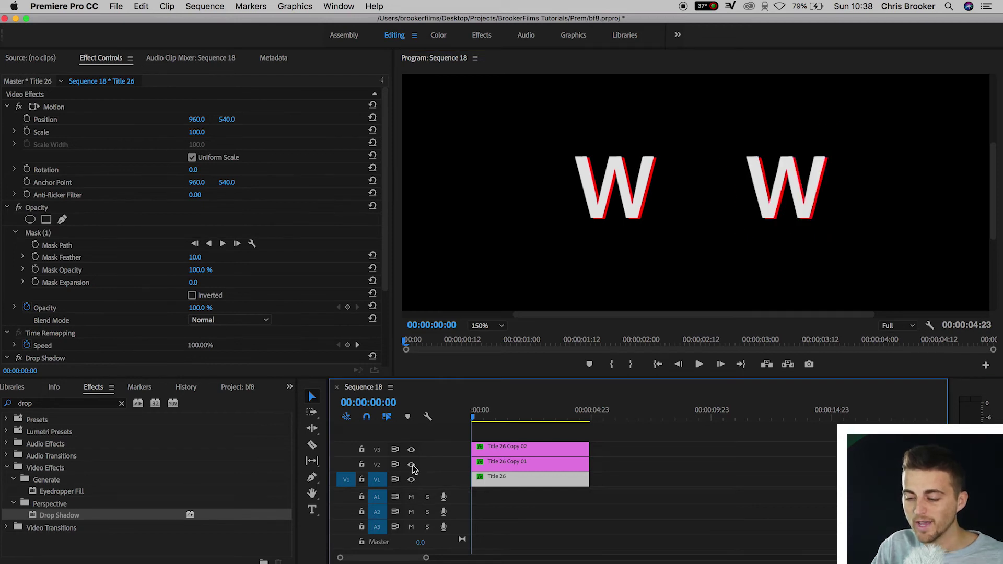
{"action": "left_click", "coordinate": [412, 464]}
{"action": "left_click", "coordinate": [412, 449]}
{"action": "left_click", "coordinate": [411, 449]}
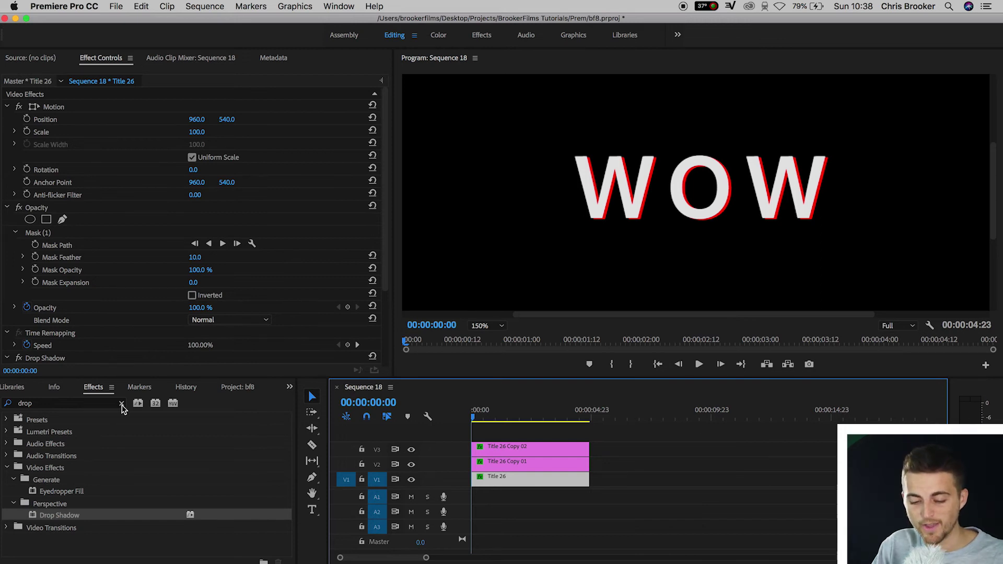
{"action": "left_click", "coordinate": [60, 405]}
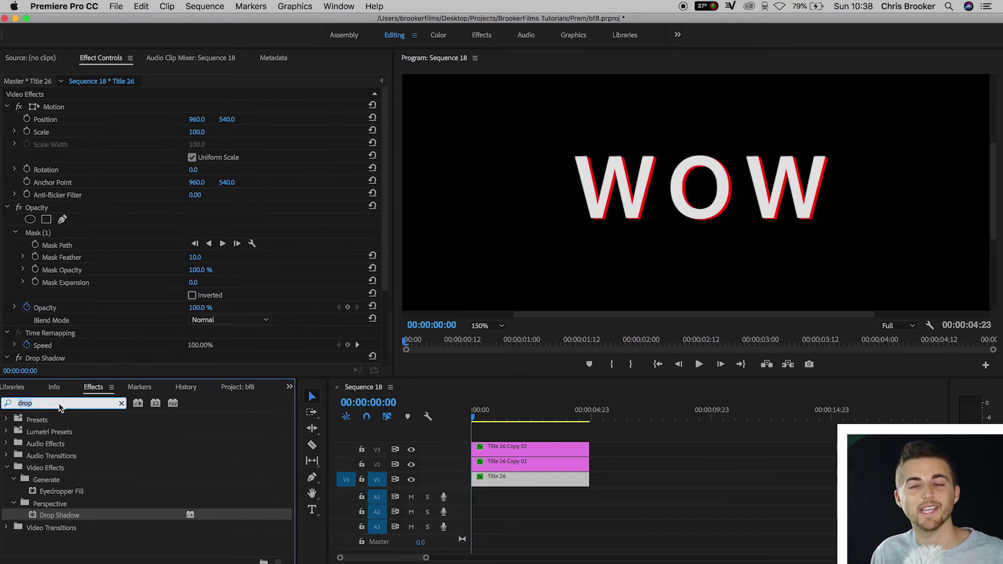
Search 'chang' and apply the Change Color effect to Title 26.
{"action": "type", "text": "chang"}
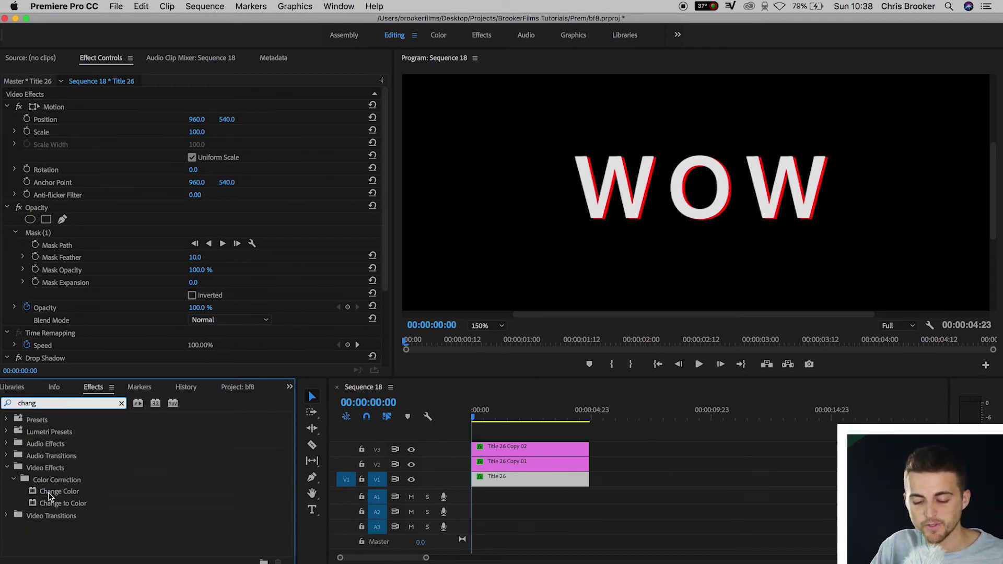
{"action": "left_click", "coordinate": [86, 491]}
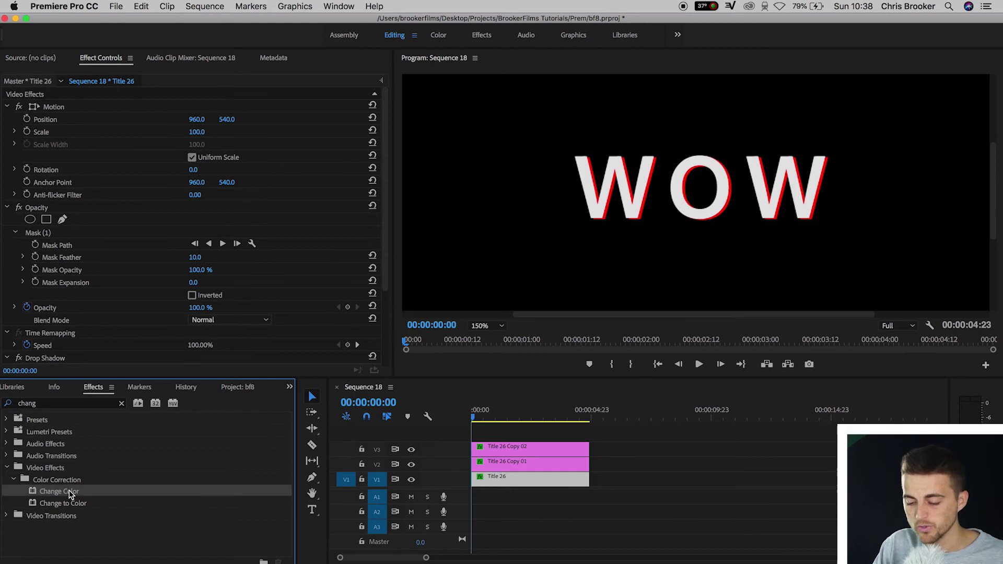
{"action": "left_click_drag", "start_coordinate": [72, 494], "coordinate": [499, 478]}
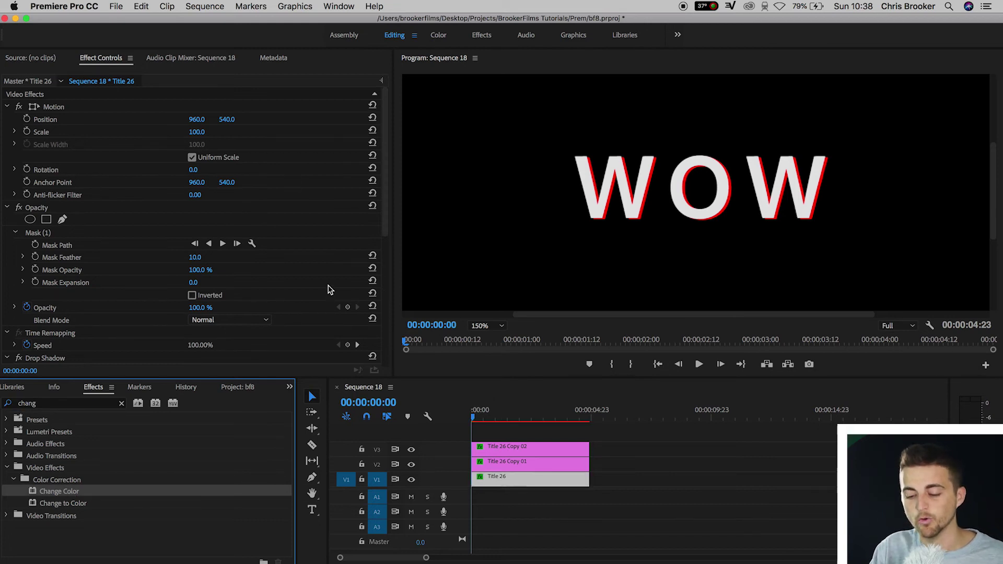
Eyedrop the red shadow as Color To Change and set Hue Transform to 436.
{"action": "scroll", "coordinate": [256, 293], "scroll_direction": "down", "scroll_amount": 5}
{"action": "left_click", "coordinate": [152, 227]}
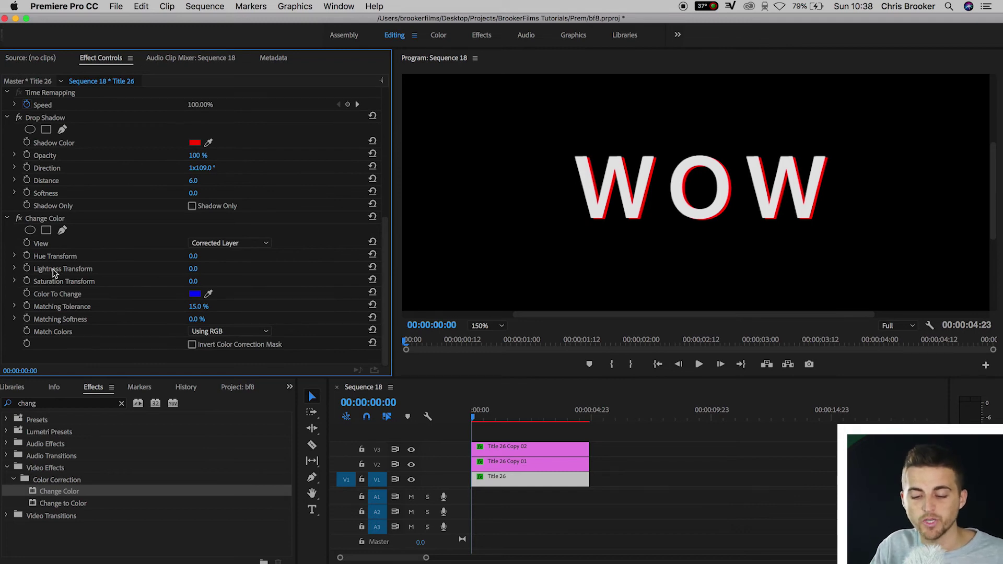
{"action": "left_click", "coordinate": [58, 297]}
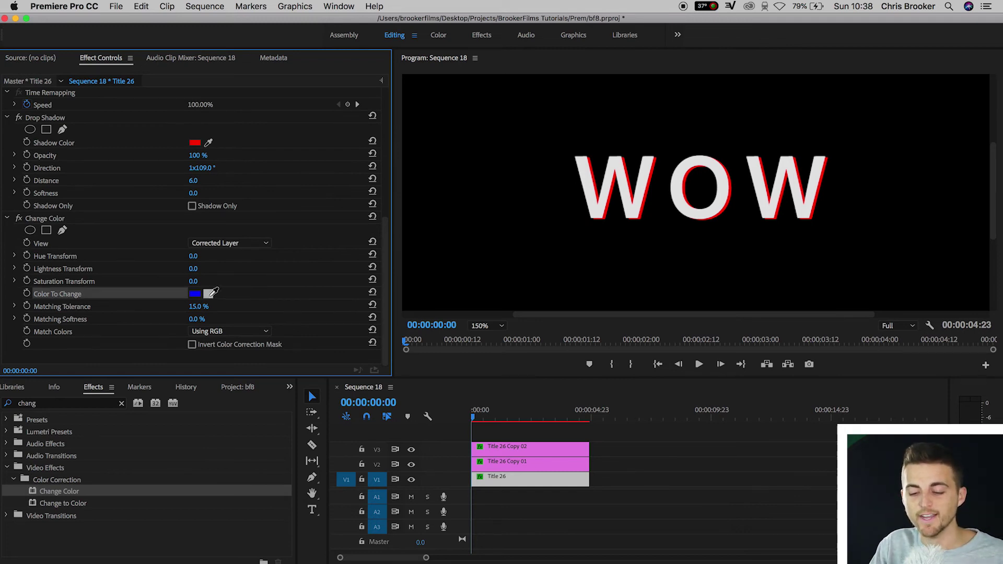
{"action": "left_click", "coordinate": [213, 292]}
{"action": "left_click", "coordinate": [655, 169]}
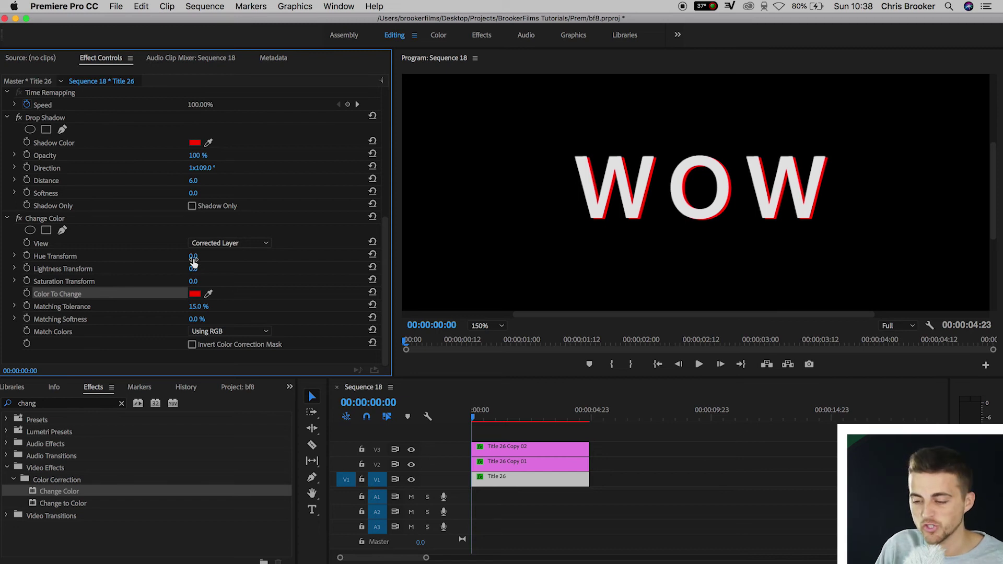
{"action": "left_click_drag", "start_coordinate": [193, 256], "coordinate": [938, 257]}
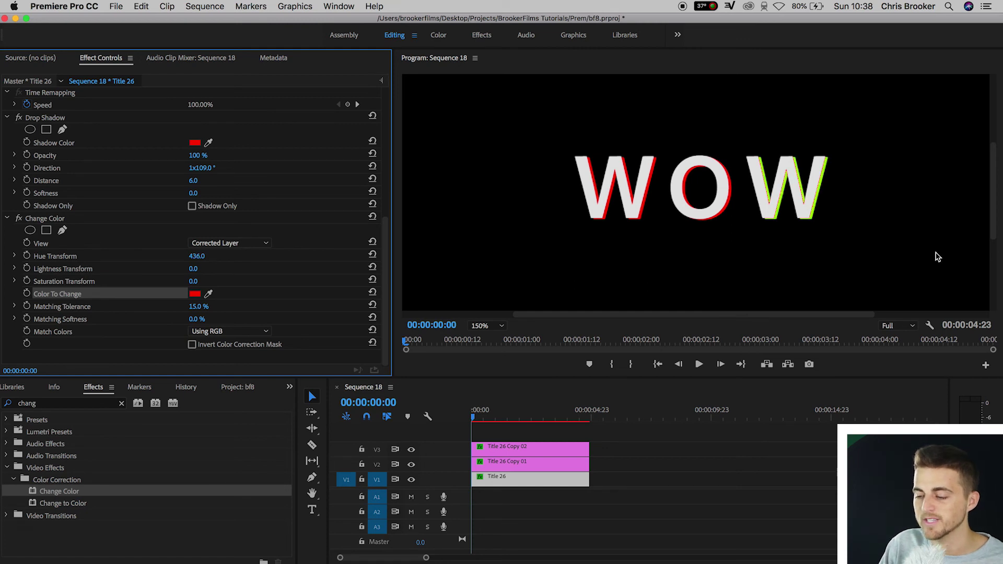
{"action": "left_click", "coordinate": [69, 220]}
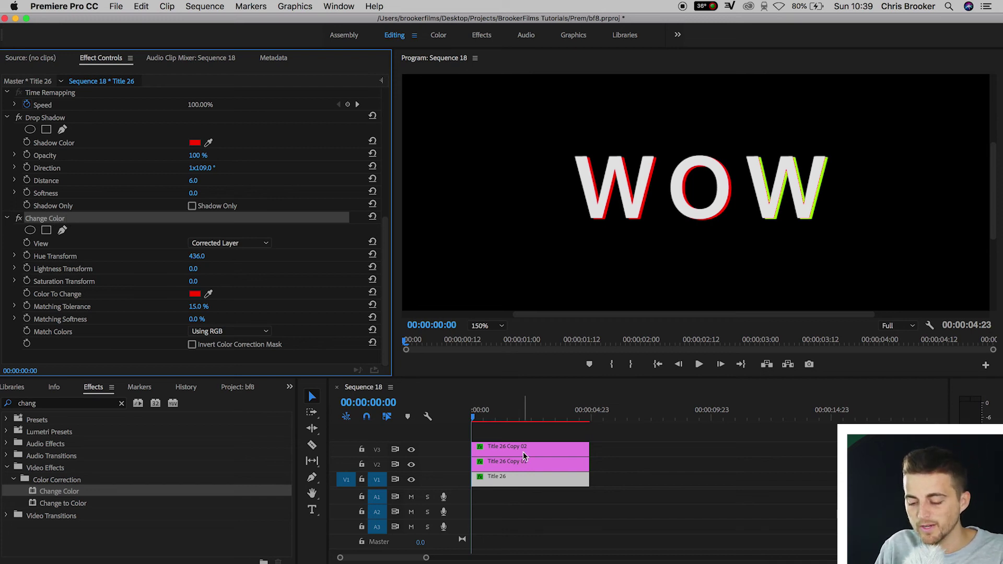
Set Title 26 Copy 01's Change Color Hue Transform to 395, making the O's shadow orange.
{"action": "left_click", "coordinate": [503, 464]}
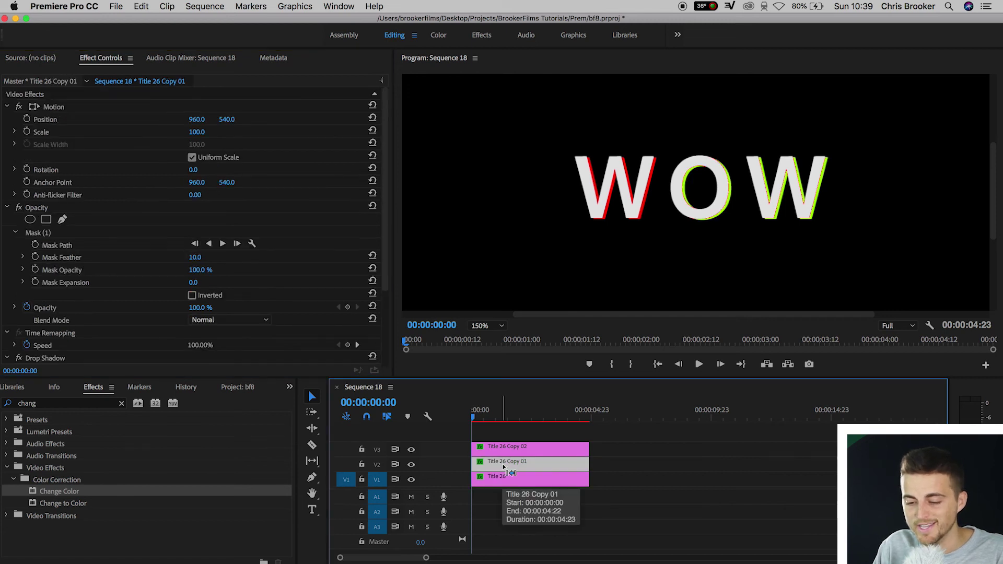
{"action": "scroll", "coordinate": [329, 237], "scroll_direction": "down", "scroll_amount": 5}
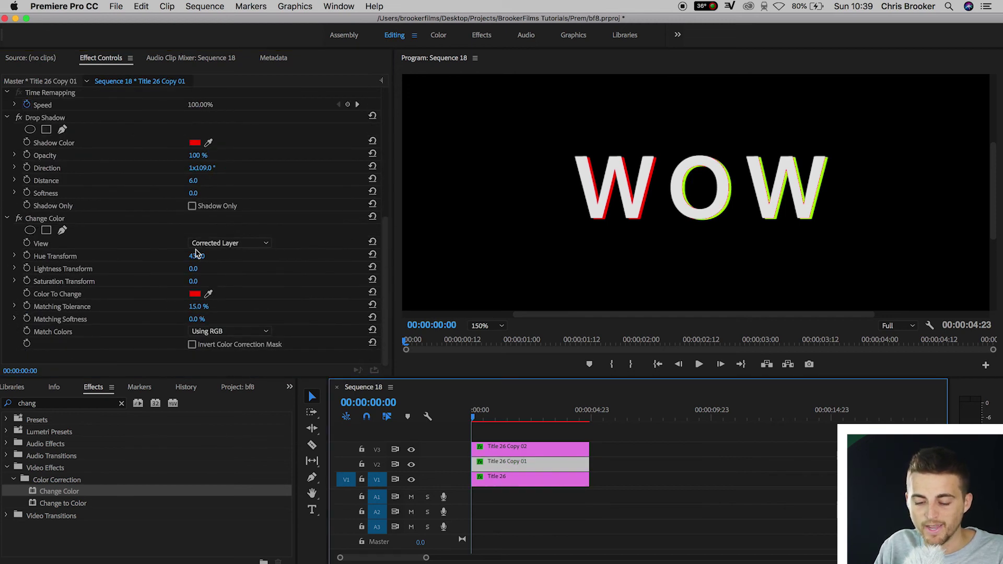
{"action": "left_click_drag", "start_coordinate": [196, 256], "coordinate": [175, 256]}
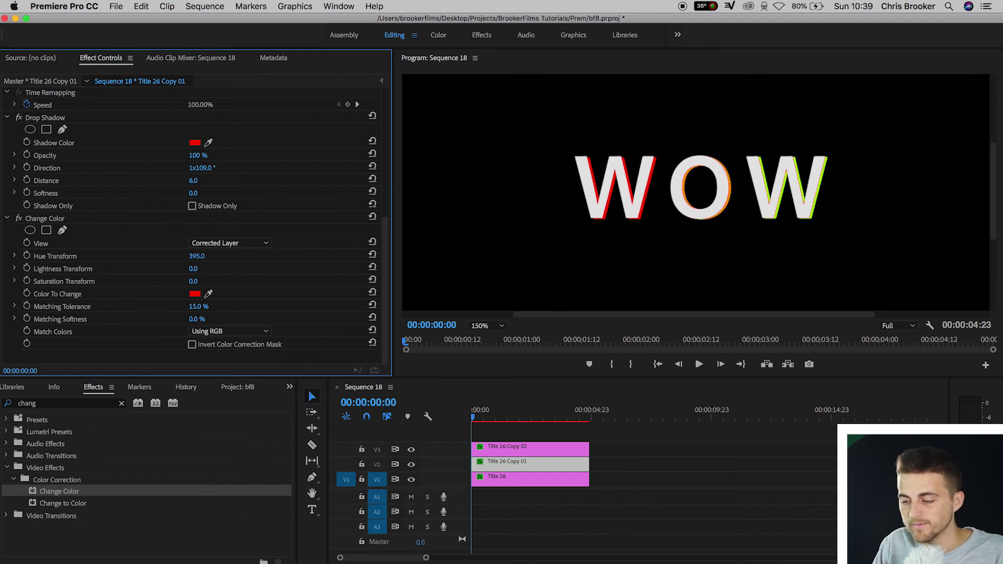
Paste the Change Color effect onto Title 26 Copy 02.
{"action": "left_click", "coordinate": [523, 447]}
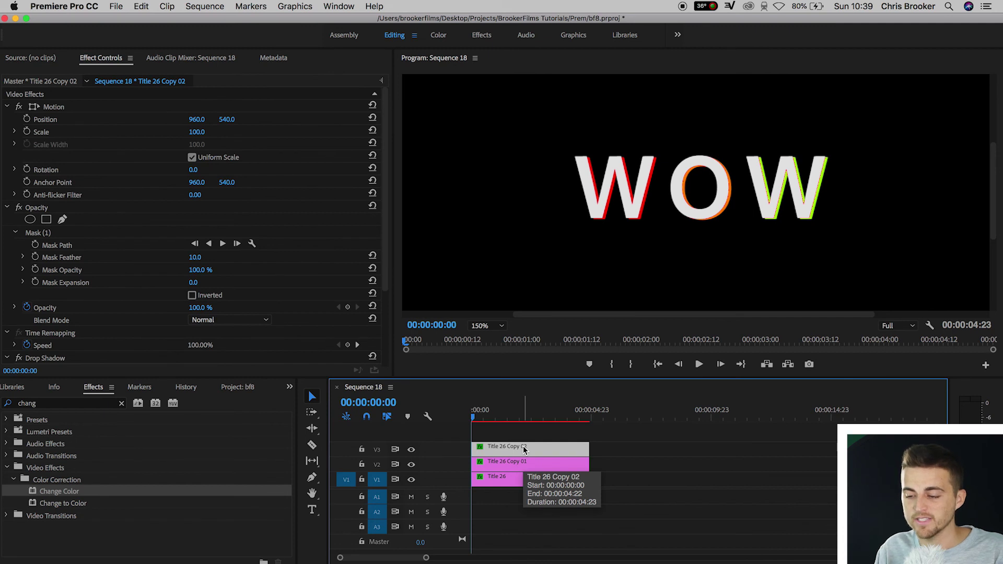
{"action": "key", "text": "super+v"}
{"action": "scroll", "coordinate": [177, 160], "scroll_direction": "down", "scroll_amount": 5}
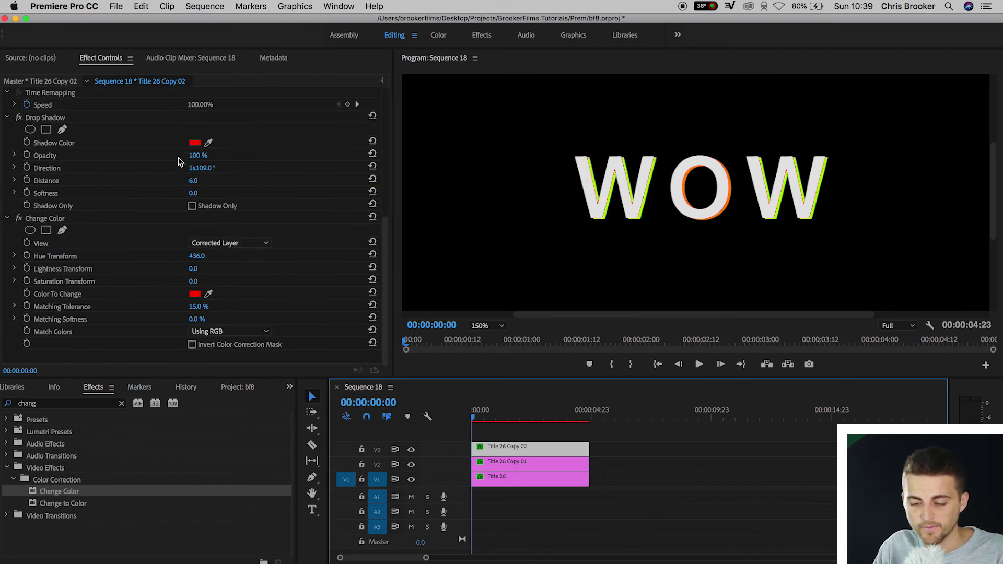